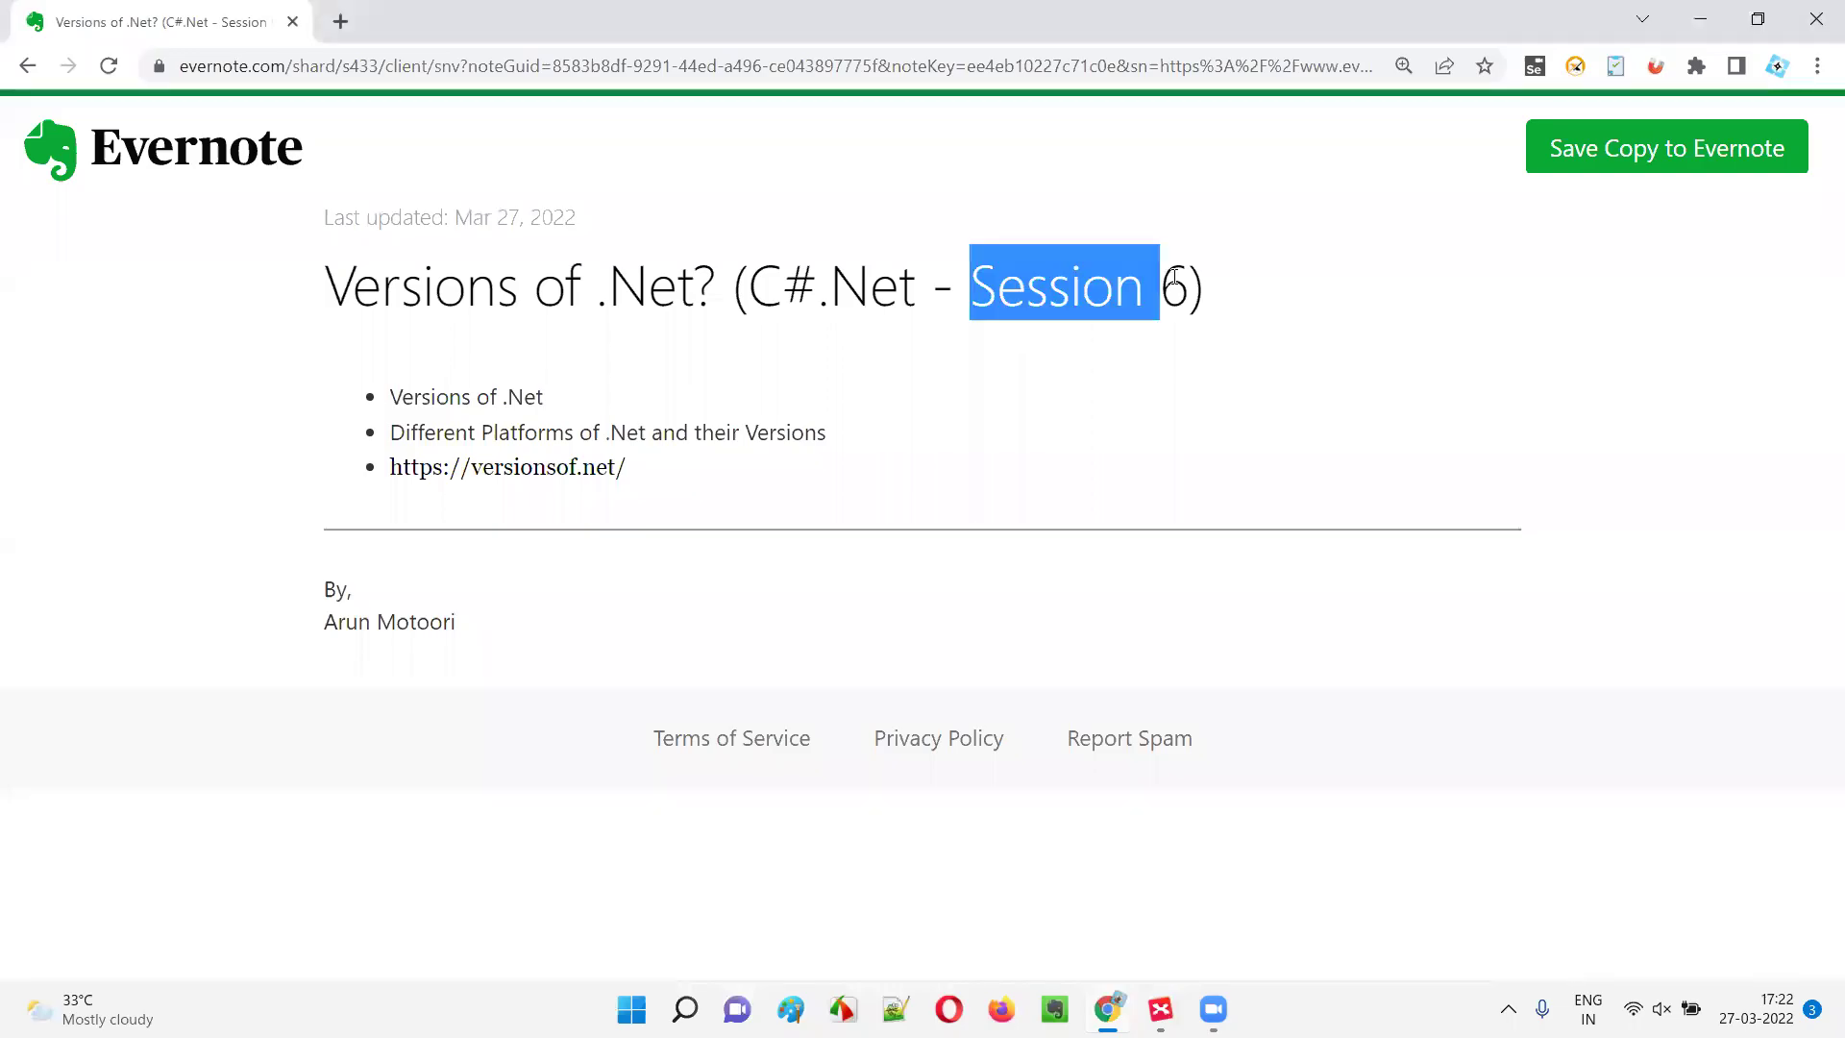
# Highlight 'Session 6', 'C#.Net' and 'Versions of .Net' in turn across the Evernote note title.
pyautogui.moveTo(1011, 317); pyautogui.dragTo(1183, 295)
pyautogui.moveTo(749, 288); pyautogui.dragTo(923, 293)
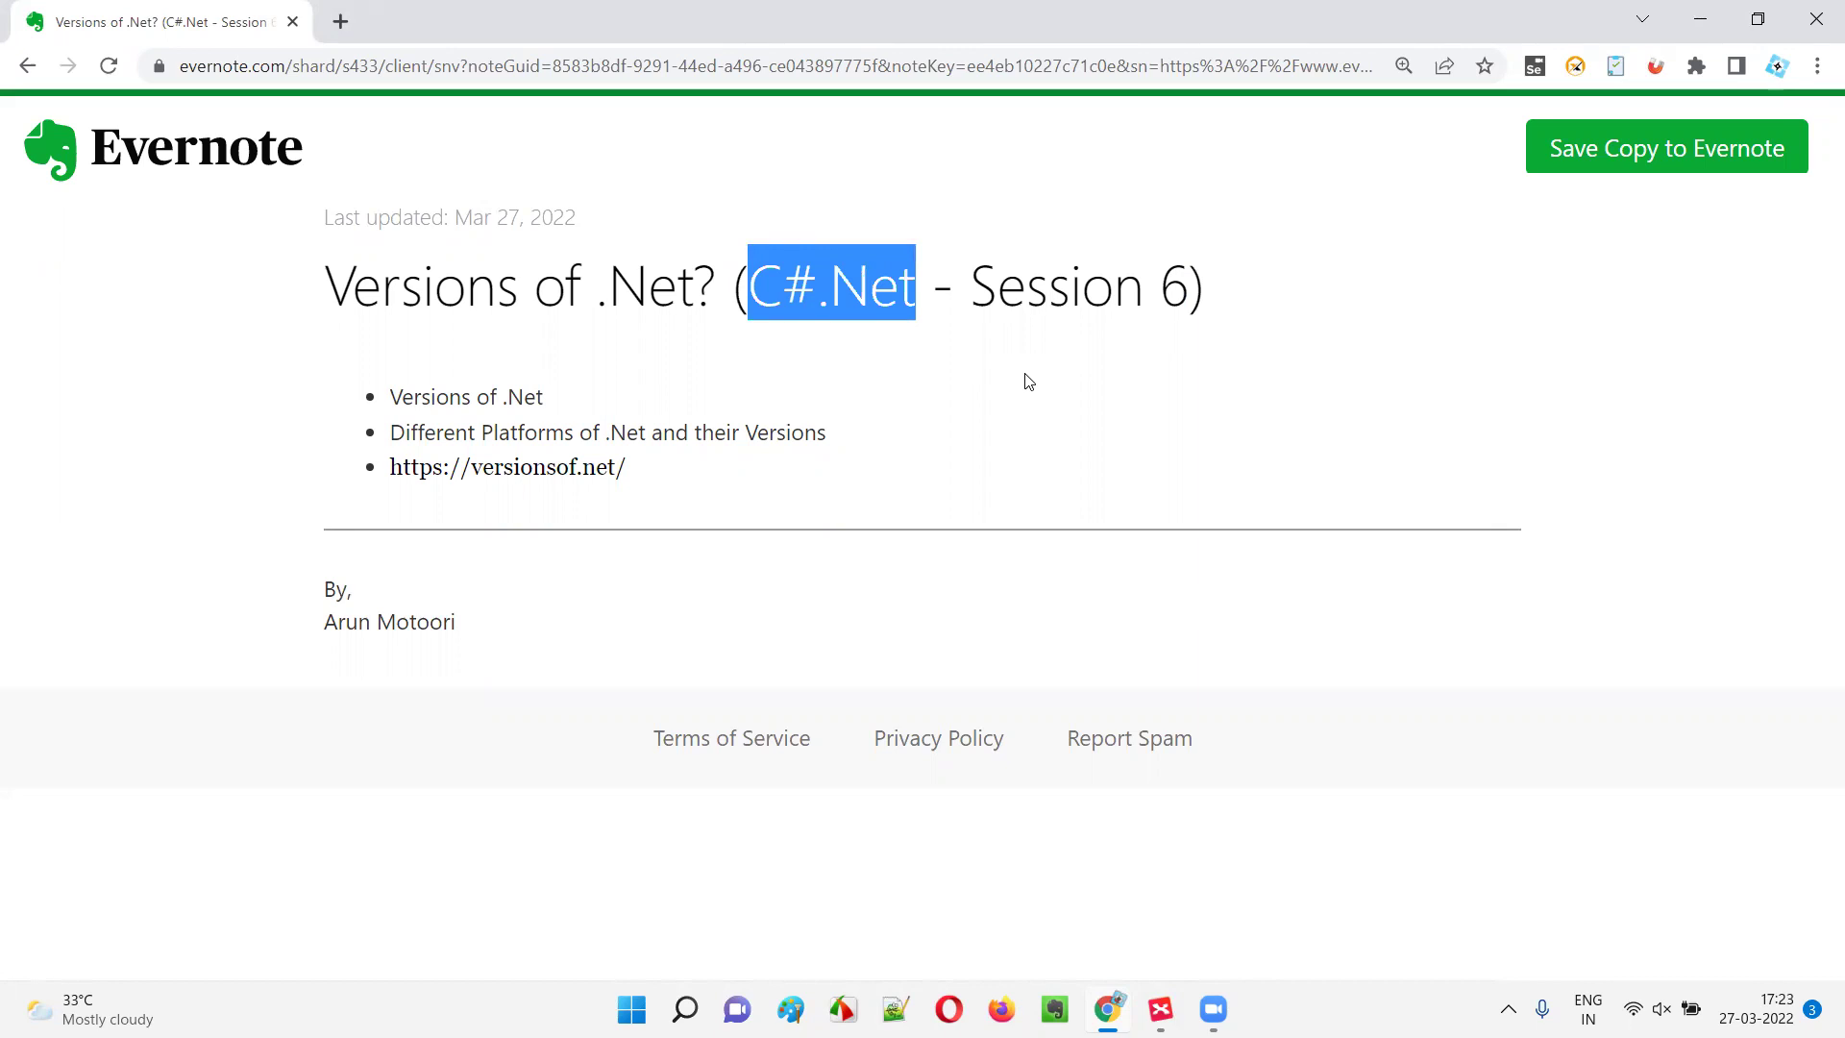
pyautogui.moveTo(325, 301); pyautogui.dragTo(694, 292)
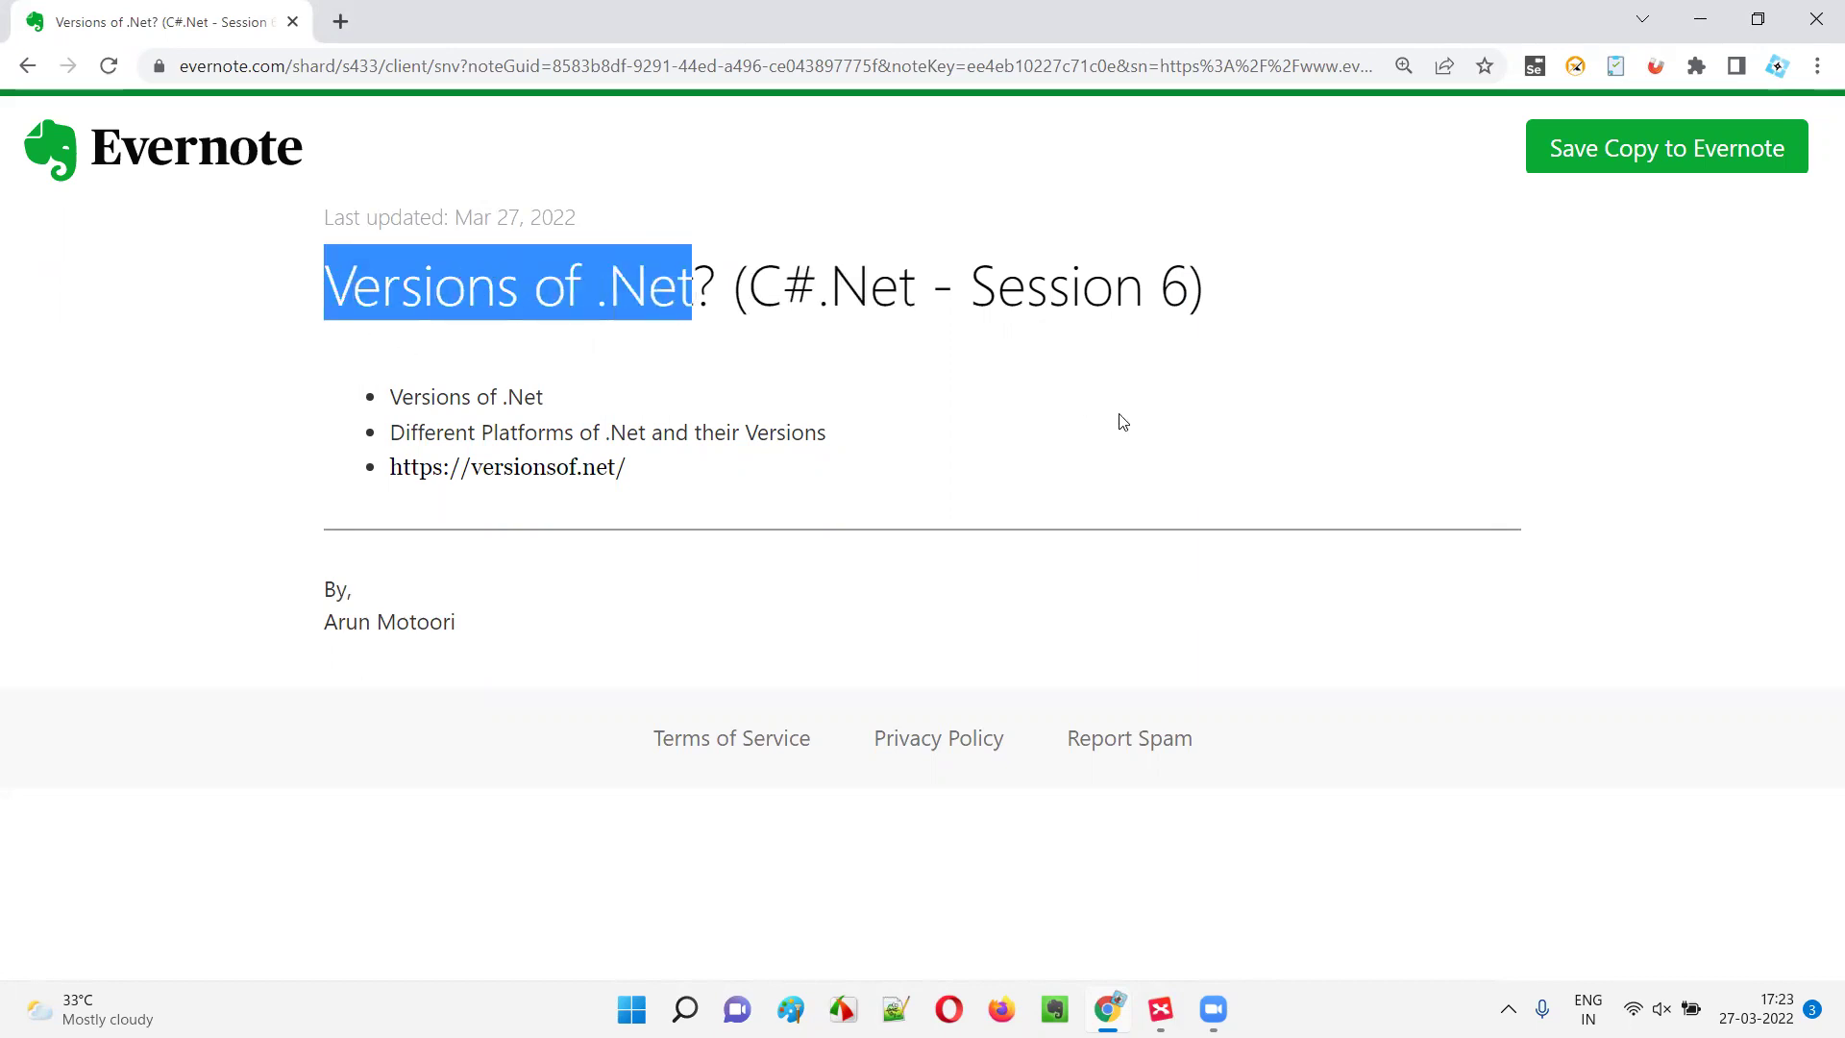
# In the C# mind map, walk the .Net Platforms branch: .Net Core, Xamarin/Mono and .Net Framework topics.
pyautogui.click(1160, 1009)
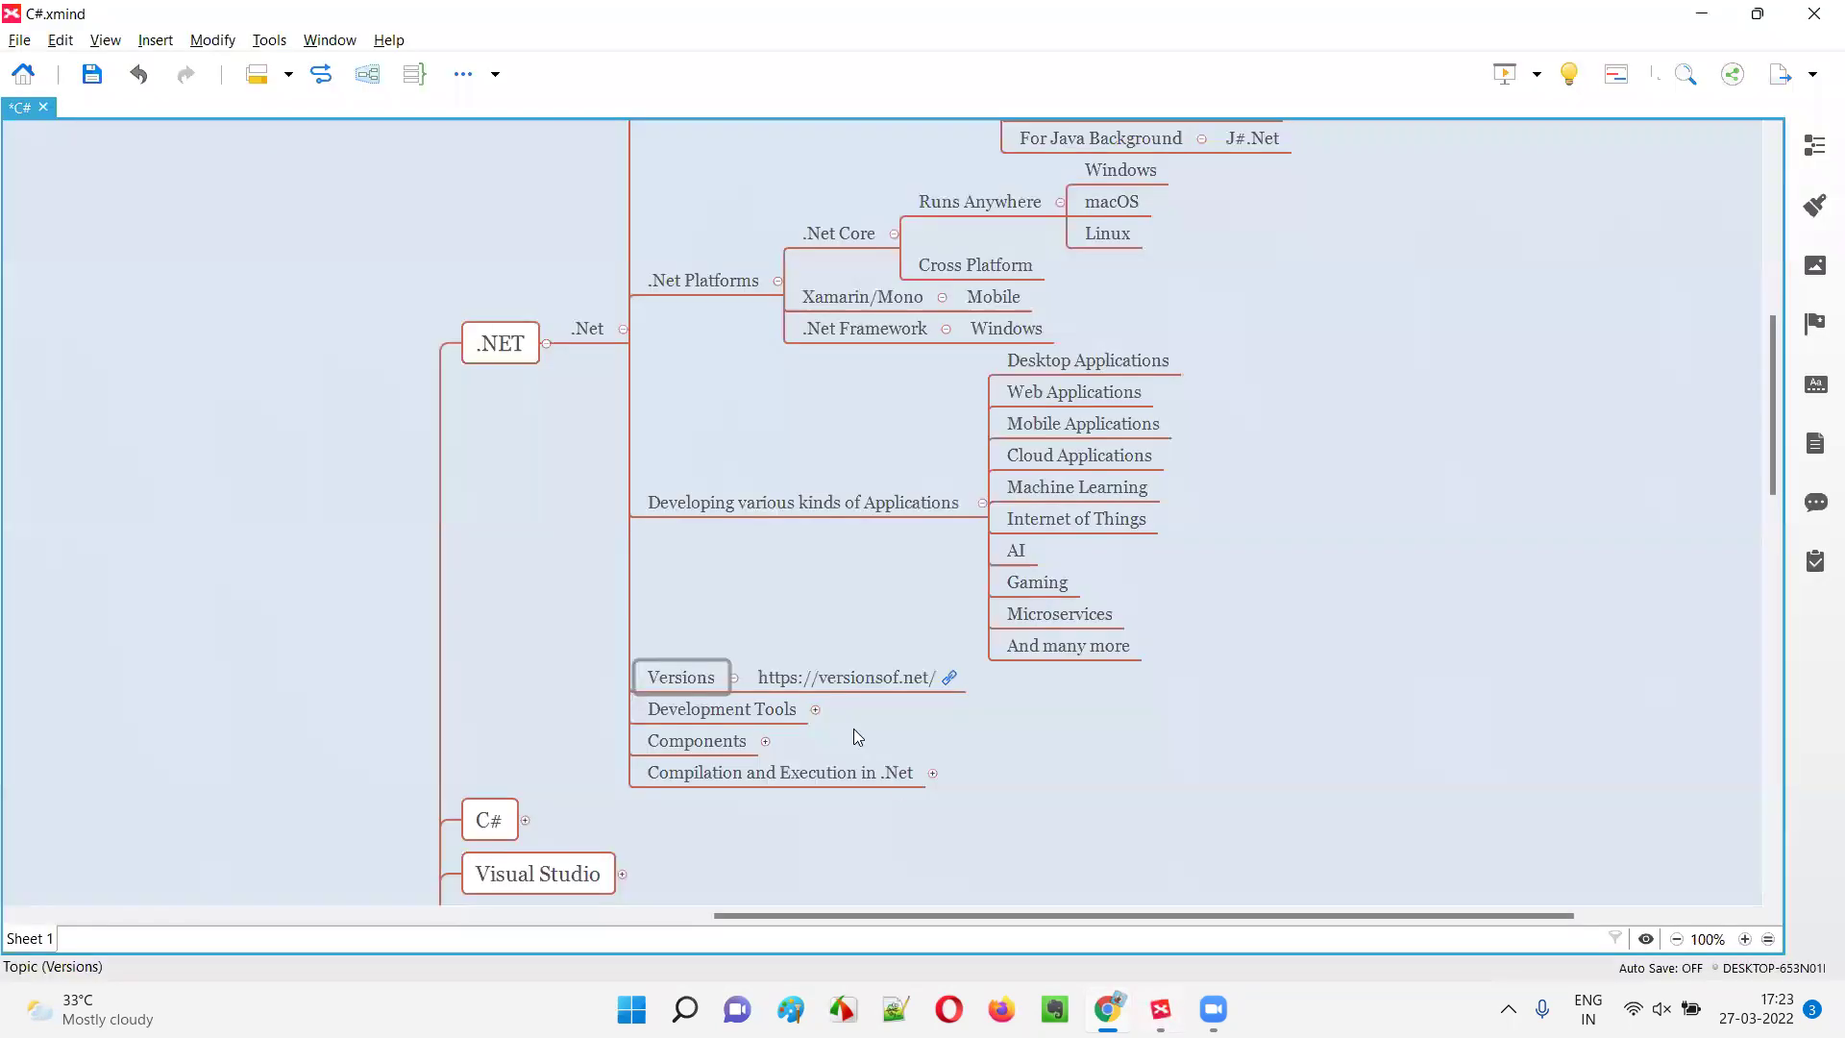
pyautogui.click(710, 288)
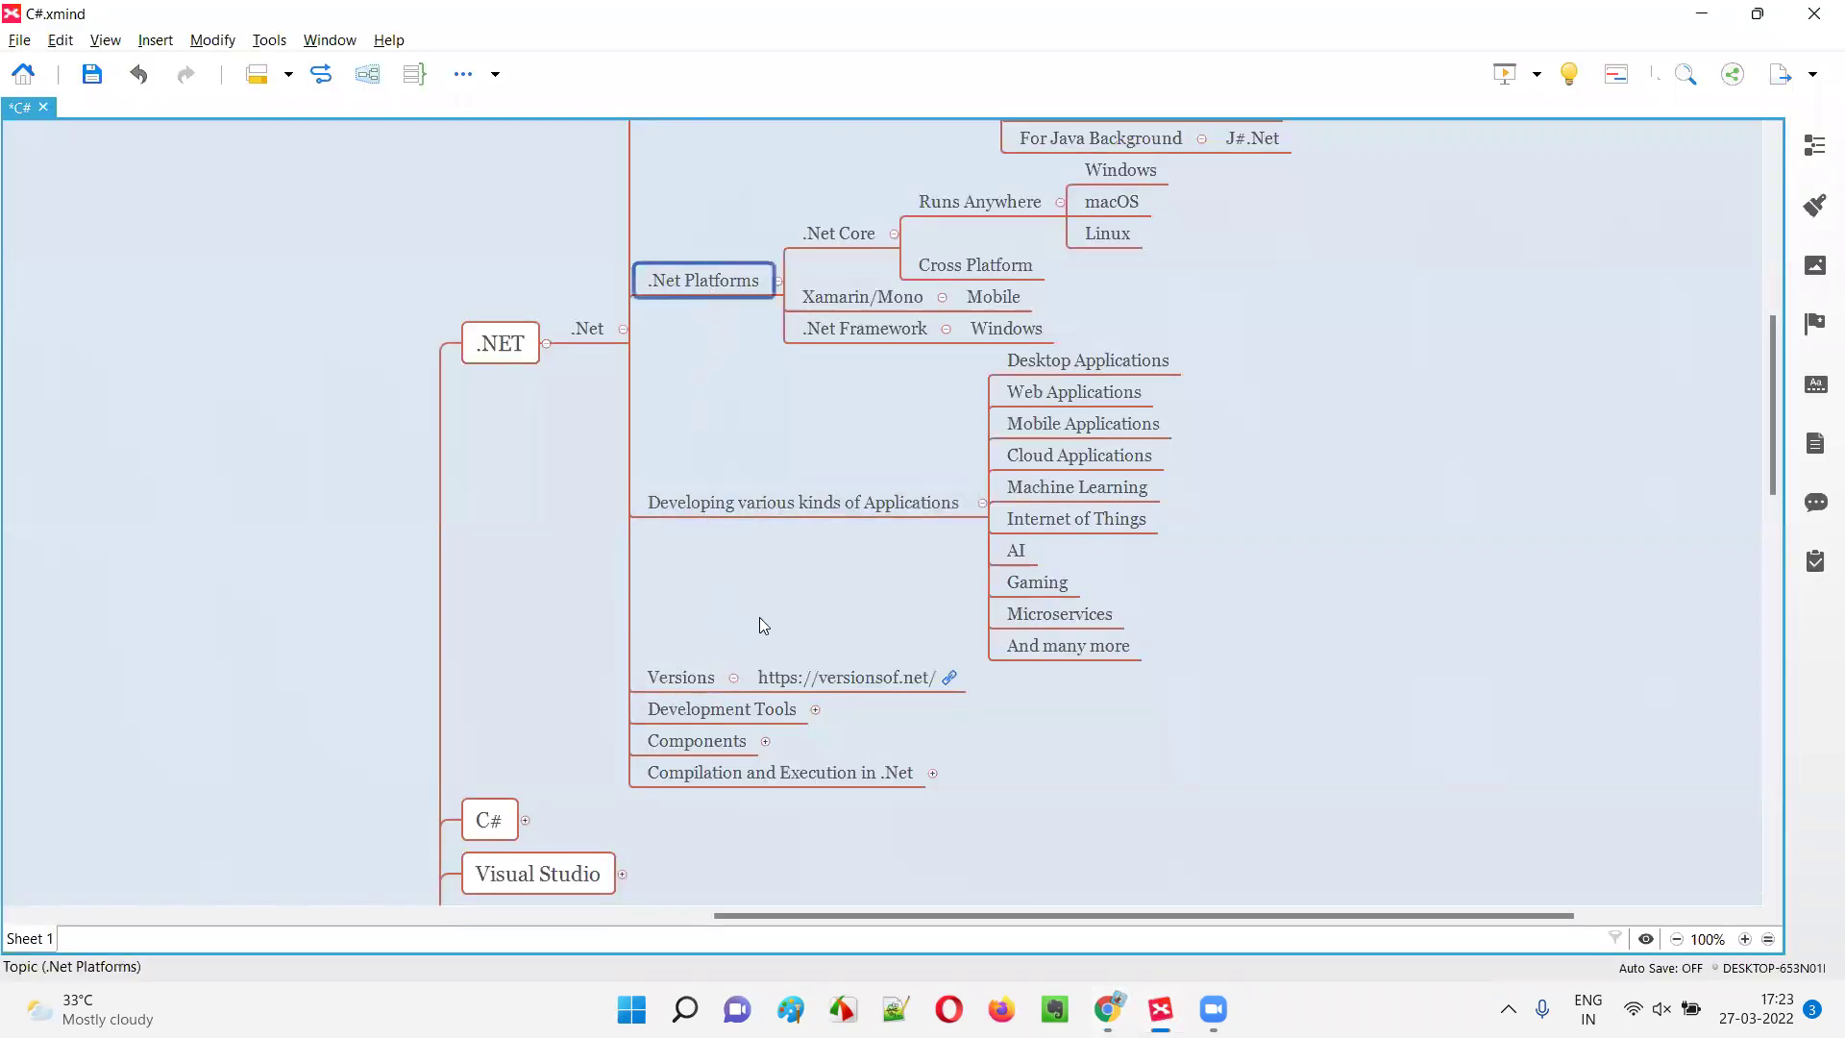
pyautogui.click(831, 238)
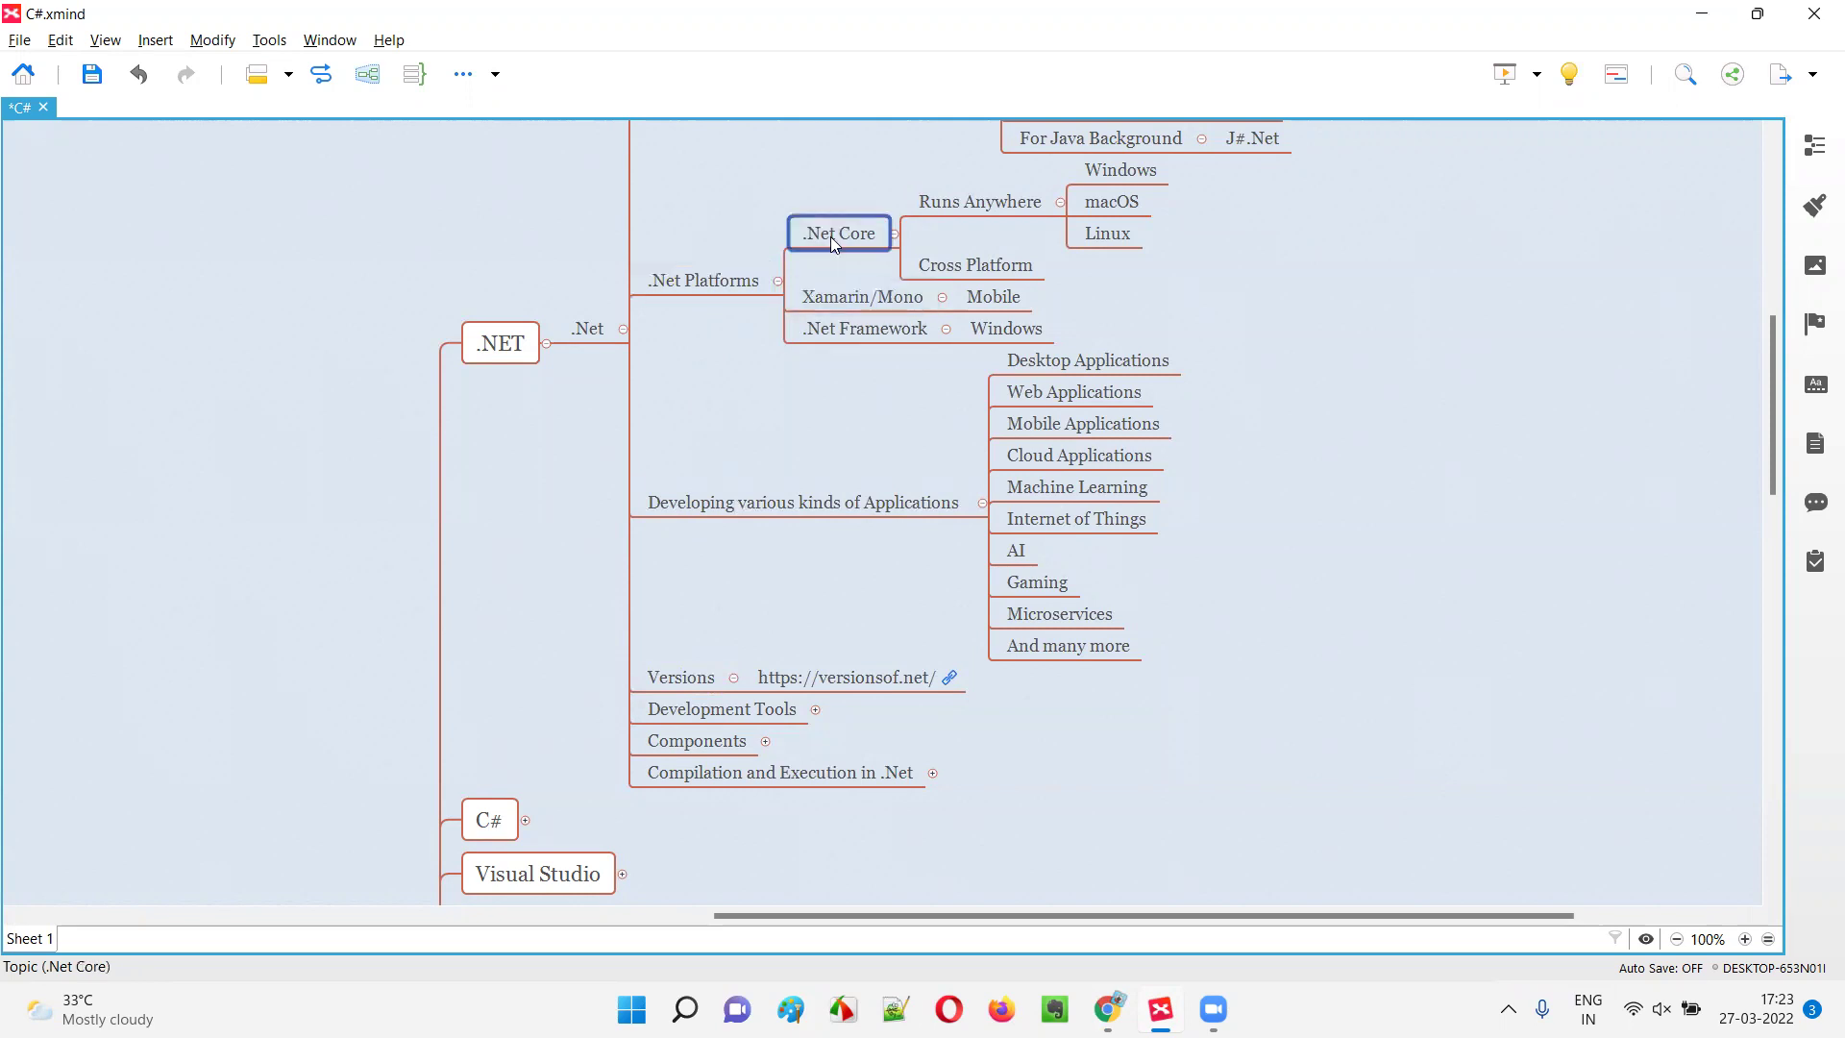
pyautogui.click(841, 299)
pyautogui.click(851, 331)
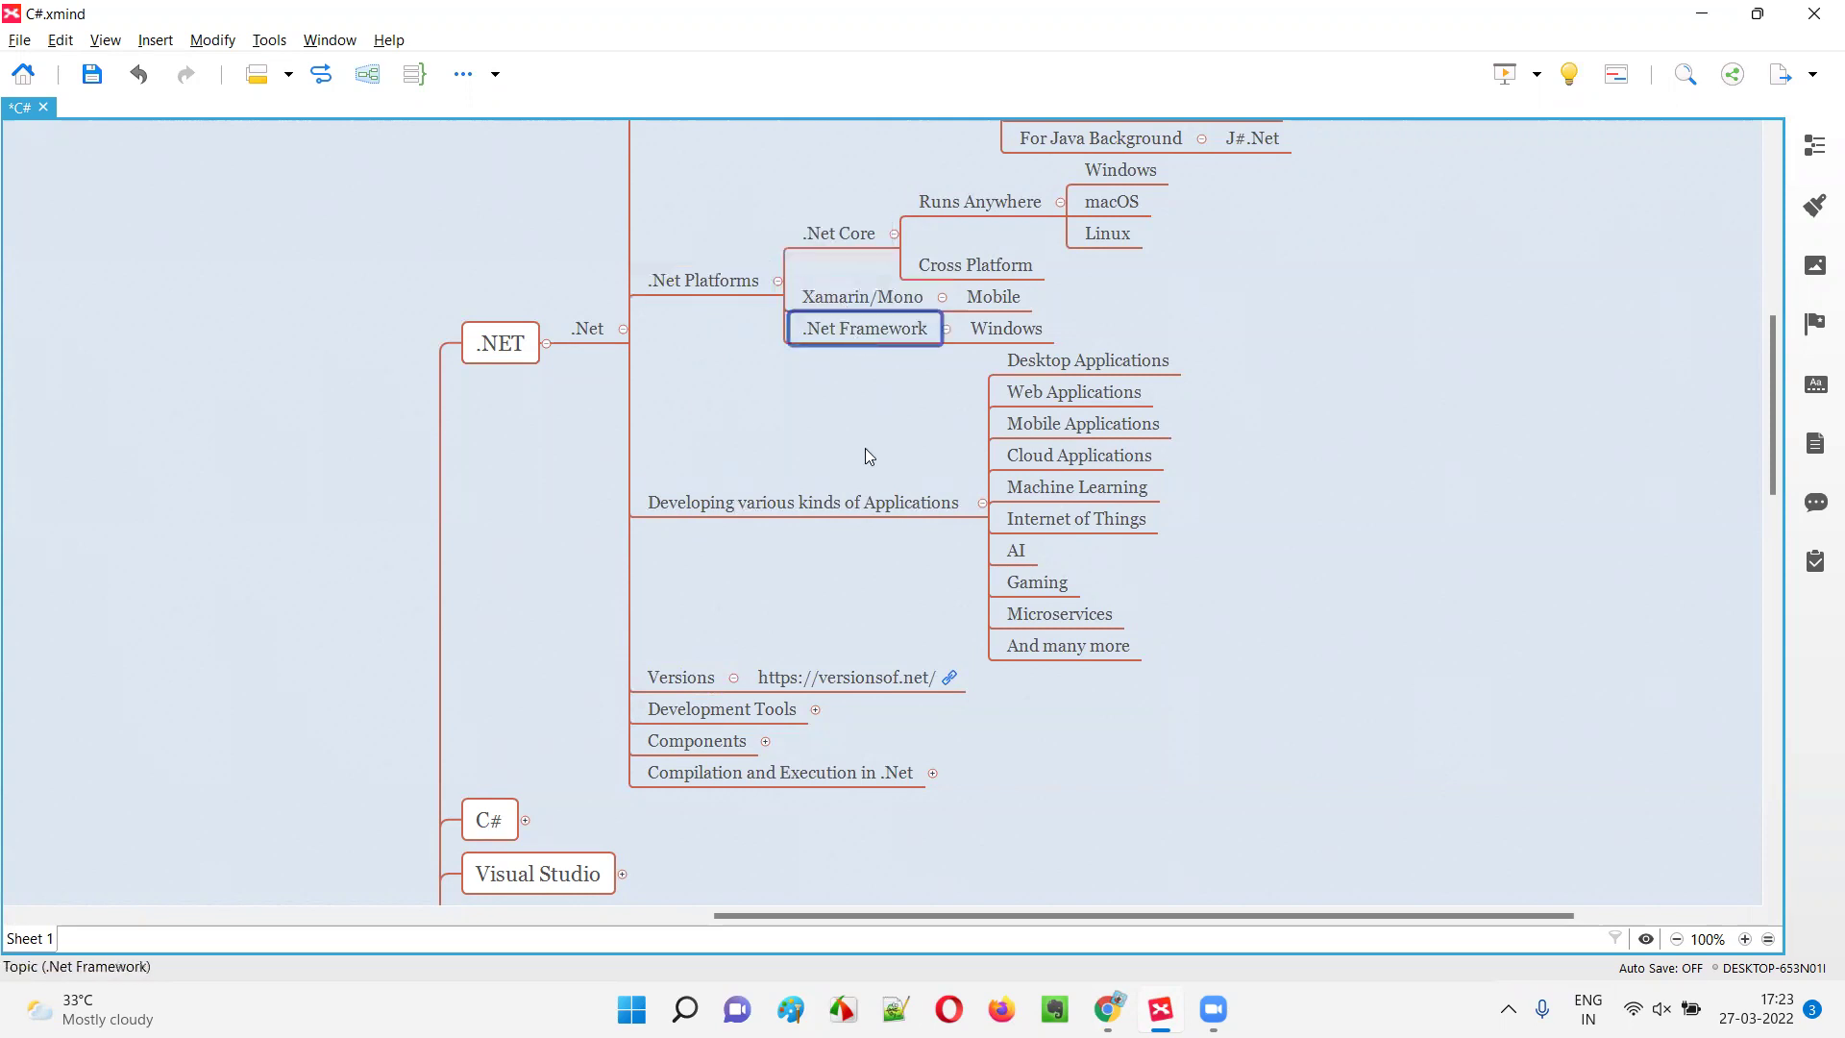
pyautogui.click(678, 285)
pyautogui.scroll(3, 685, 477)
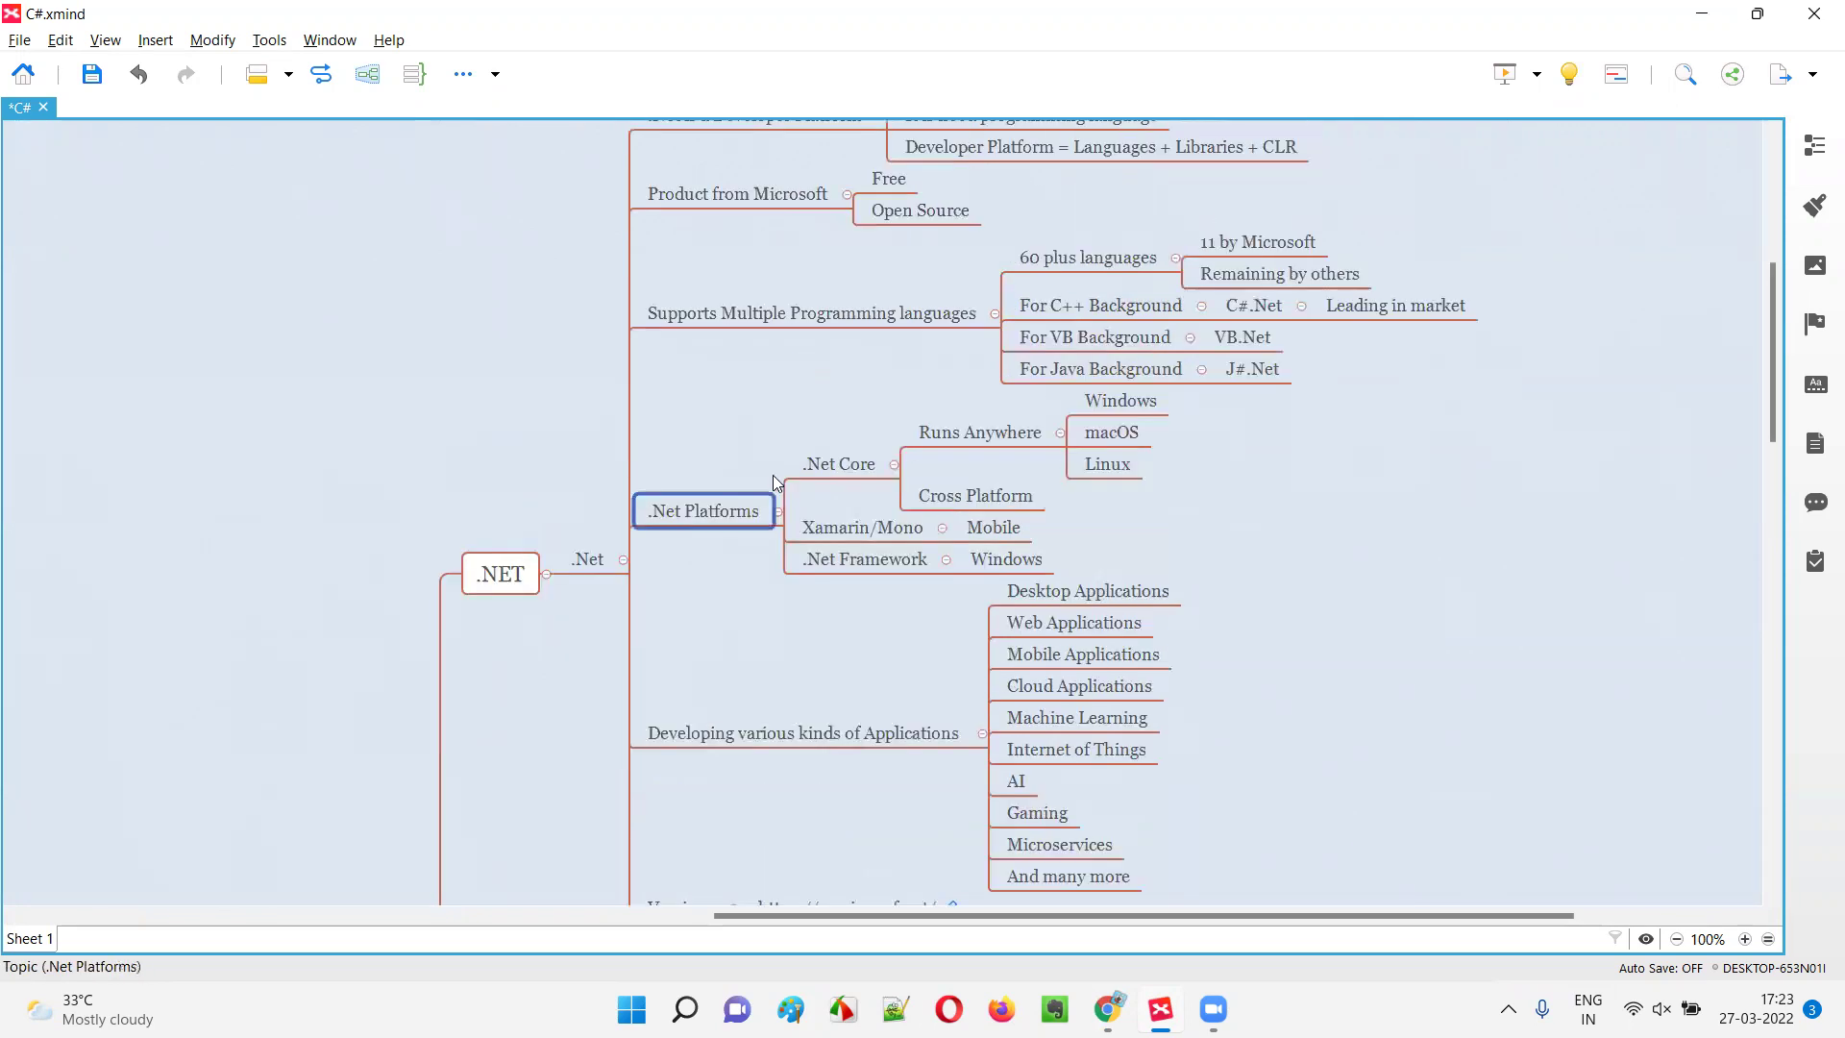
pyautogui.click(836, 464)
pyautogui.click(831, 526)
pyautogui.click(672, 512)
# Revisit the .Net Core, Xamarin/Mono and .Net Framework topics, ending back on .Net Platforms.
pyautogui.click(861, 464)
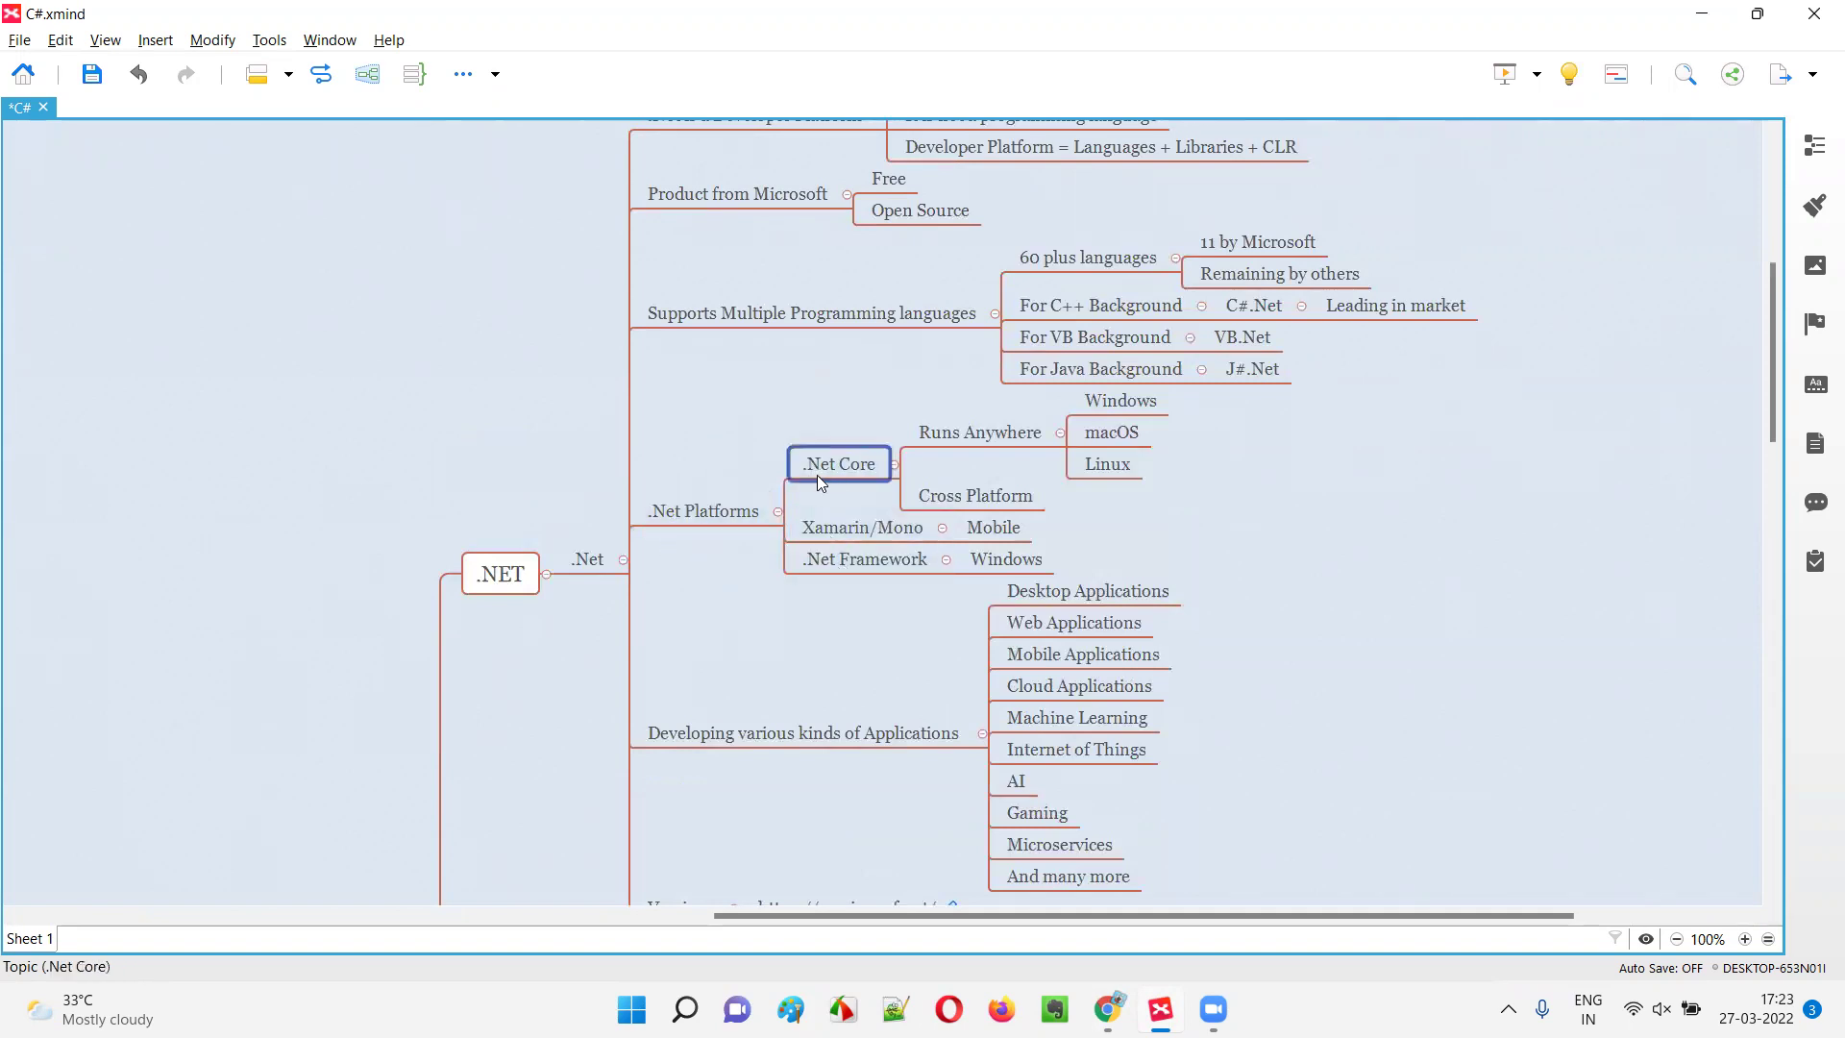
pyautogui.click(848, 530)
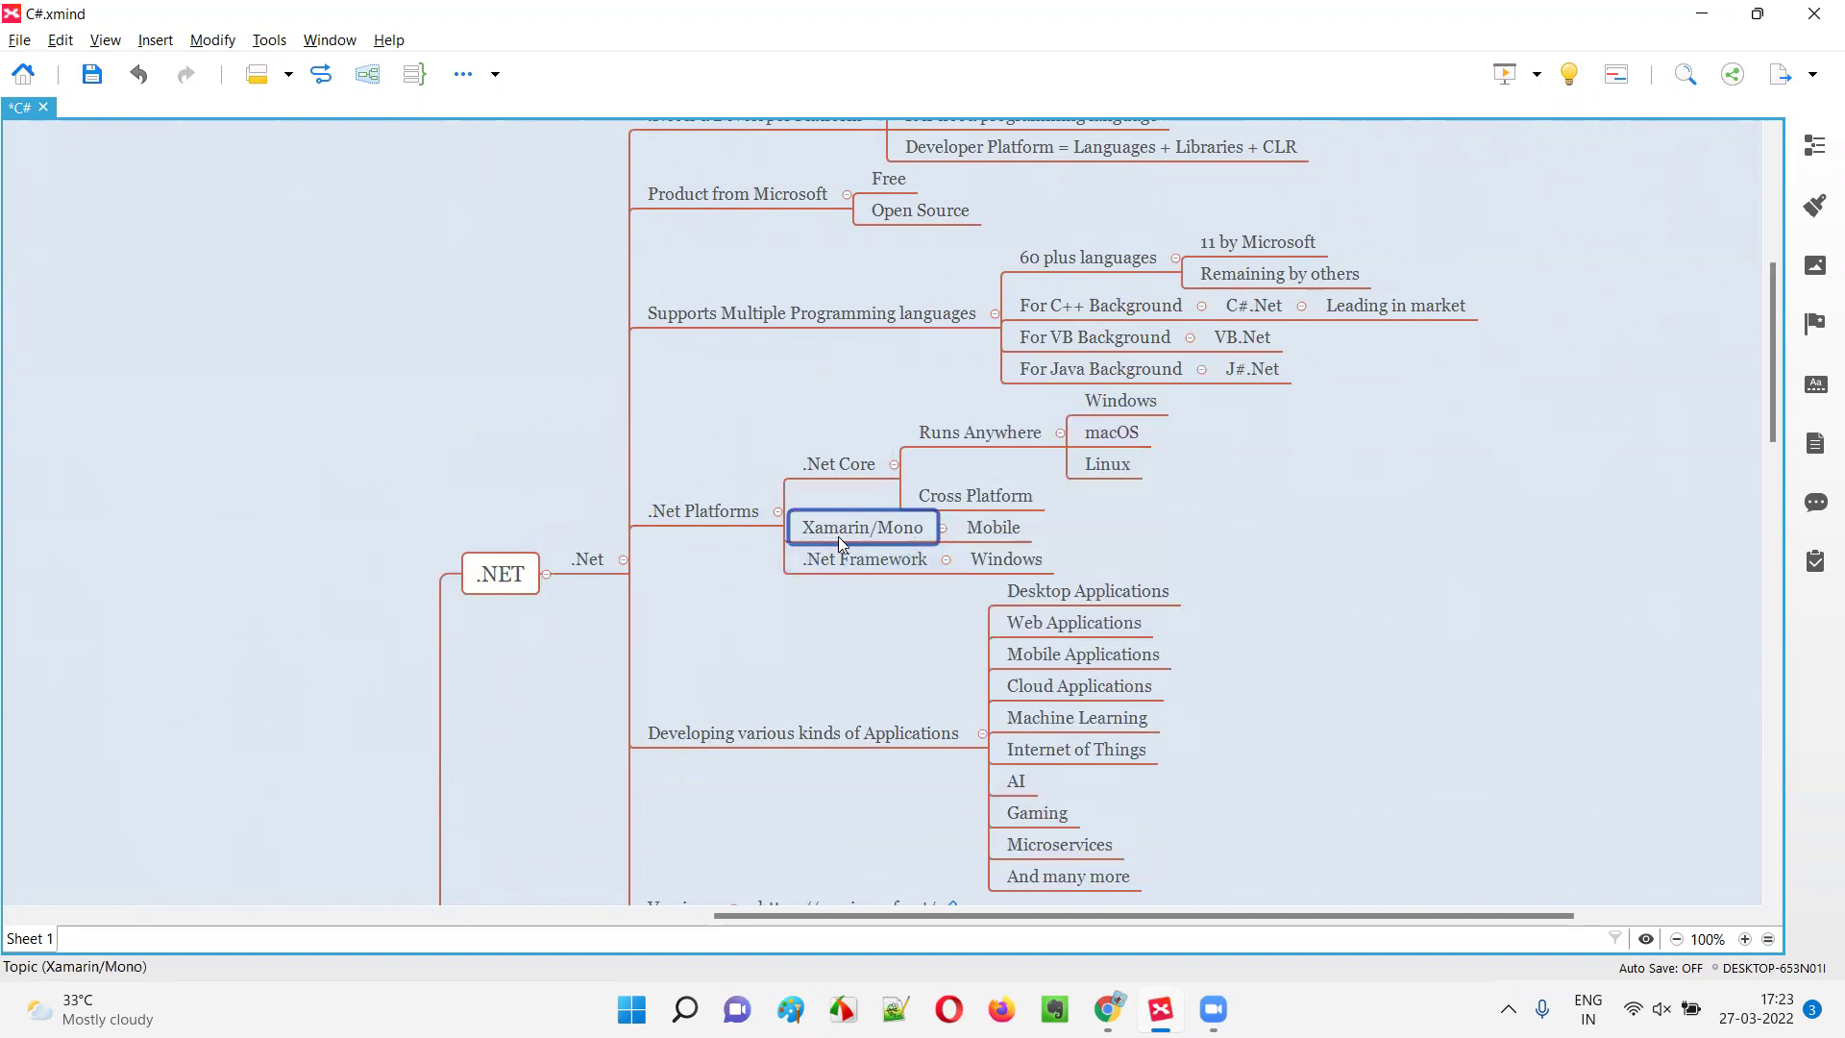
pyautogui.click(839, 562)
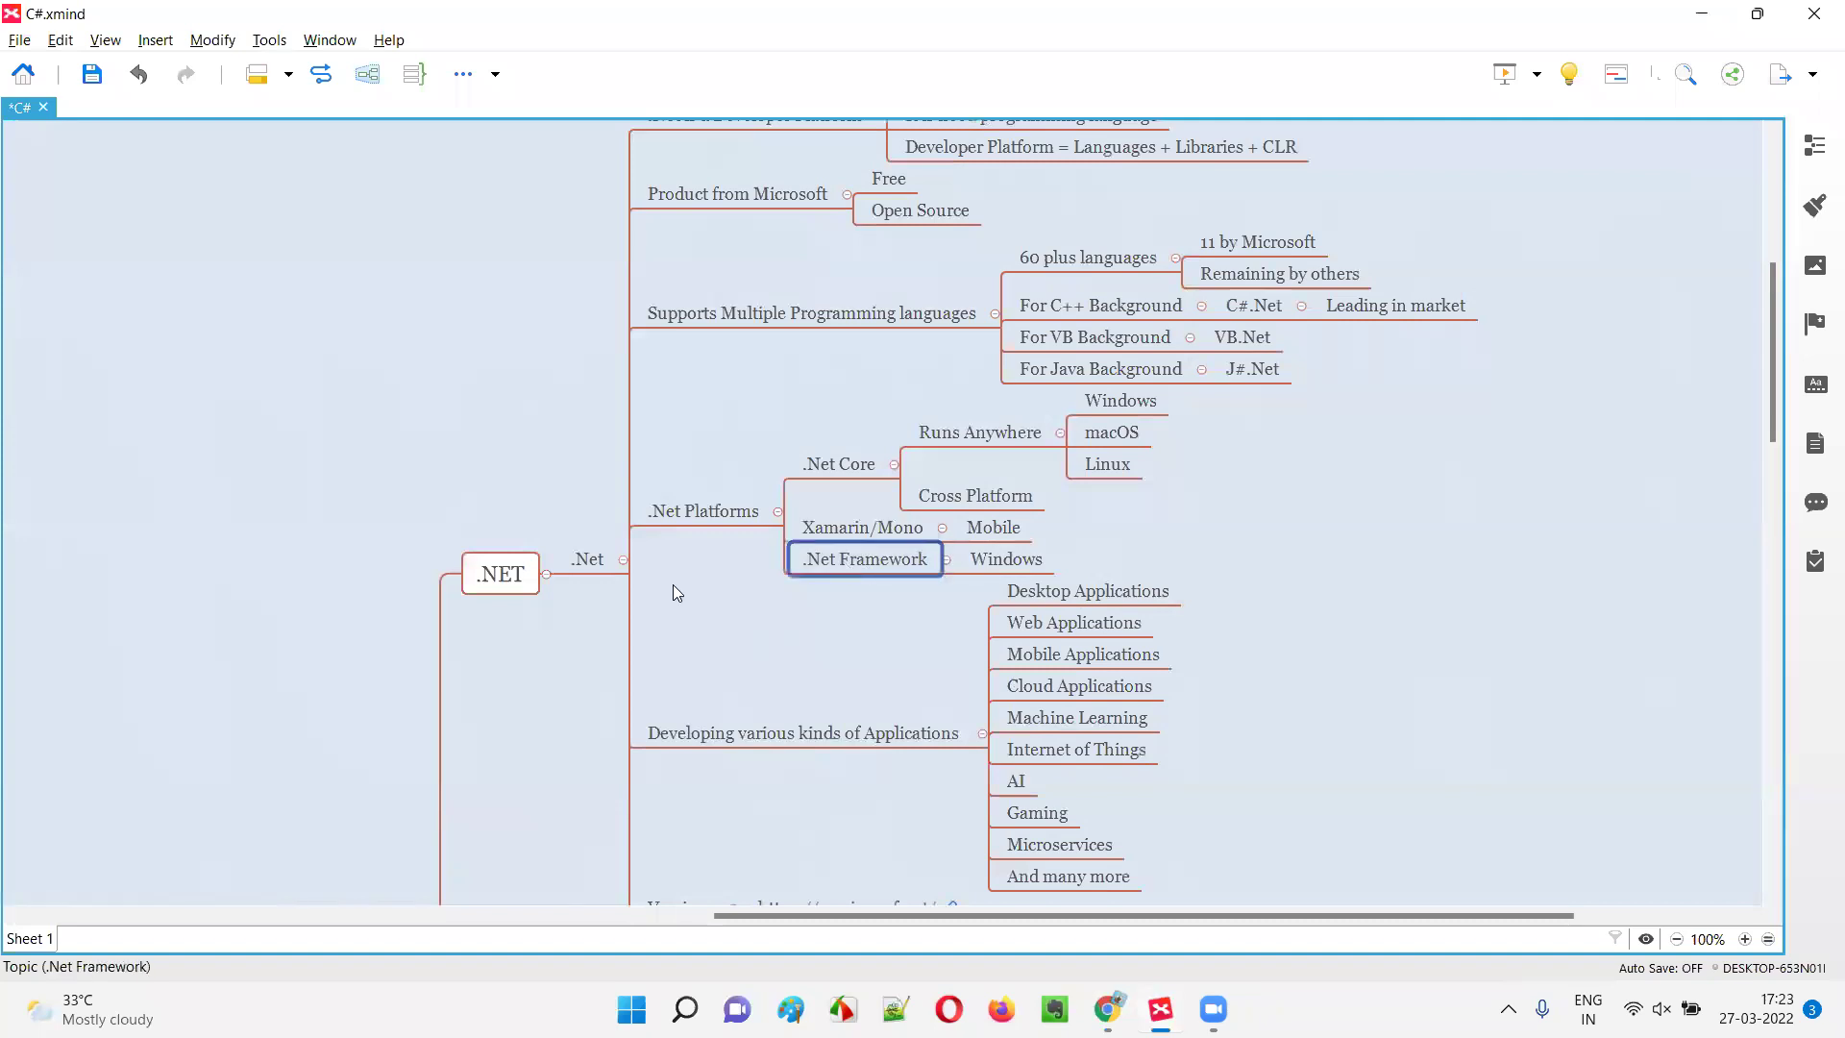
pyautogui.click(848, 469)
pyautogui.click(857, 529)
pyautogui.click(869, 567)
pyautogui.click(840, 465)
pyautogui.click(858, 528)
pyautogui.click(860, 561)
pyautogui.click(735, 514)
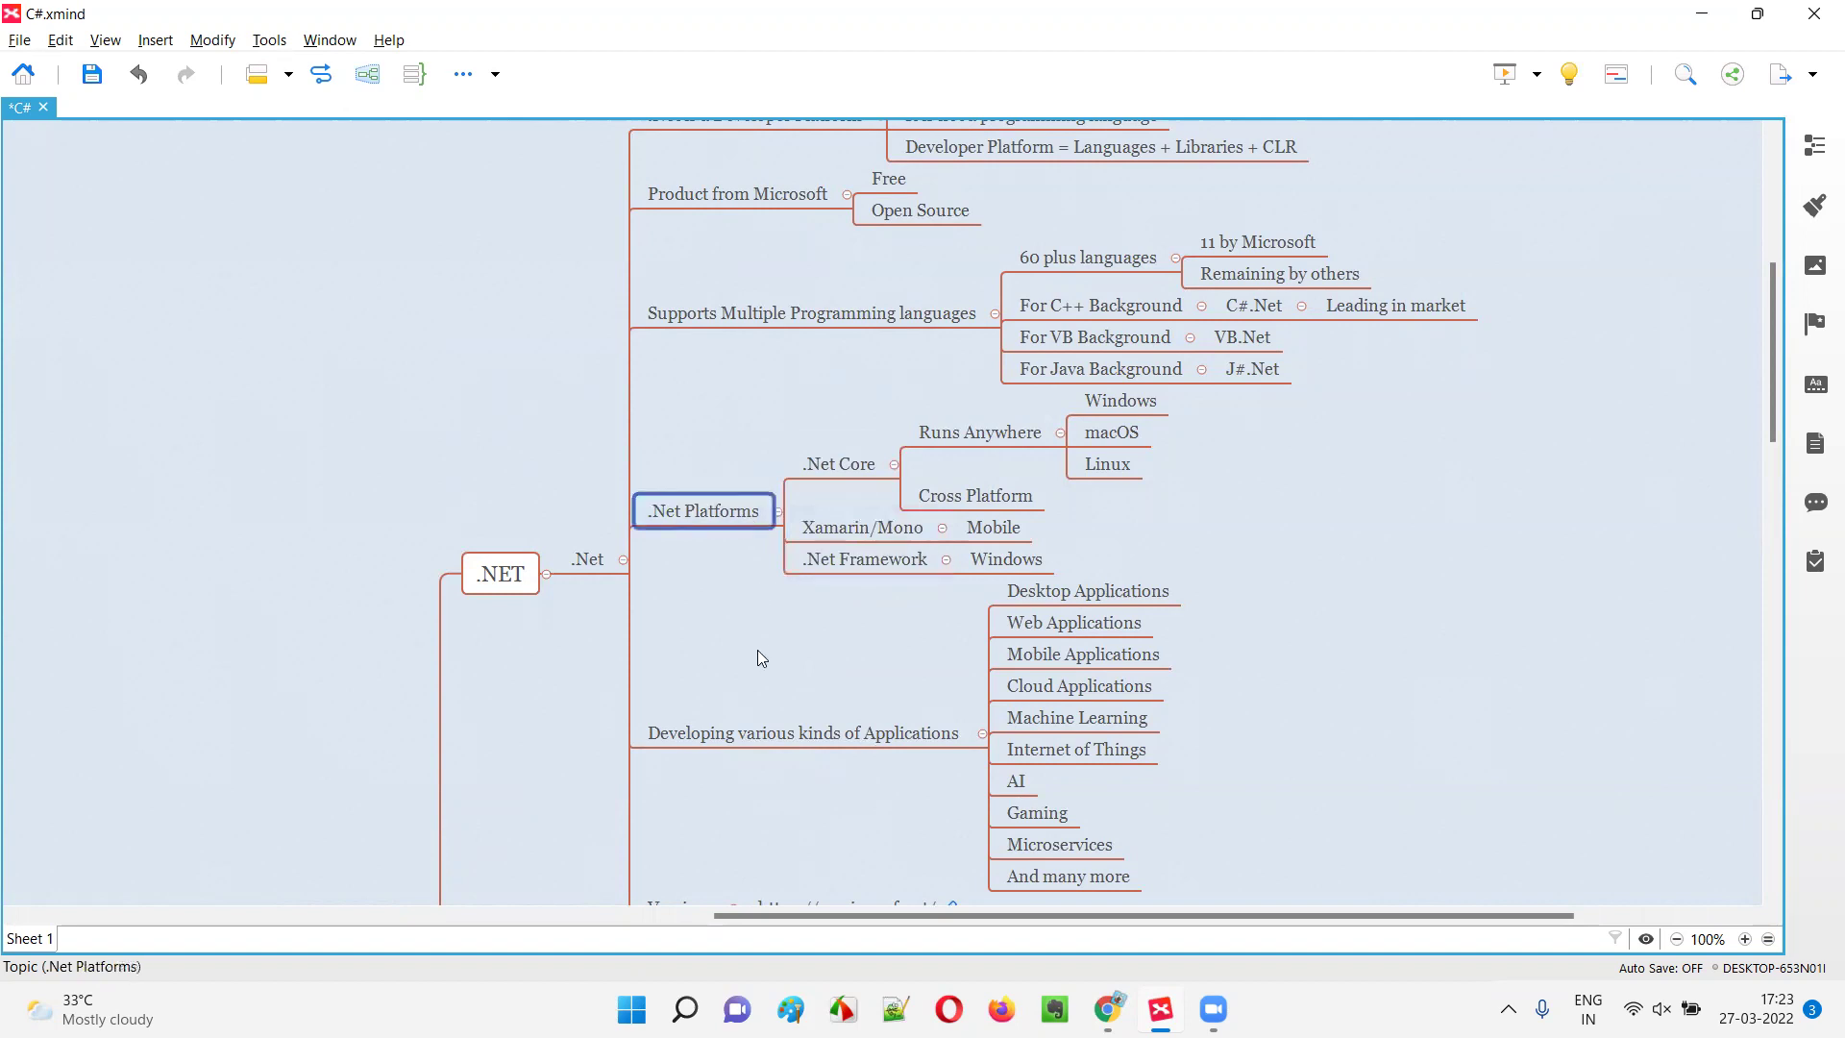
pyautogui.scroll(-2, 786, 606)
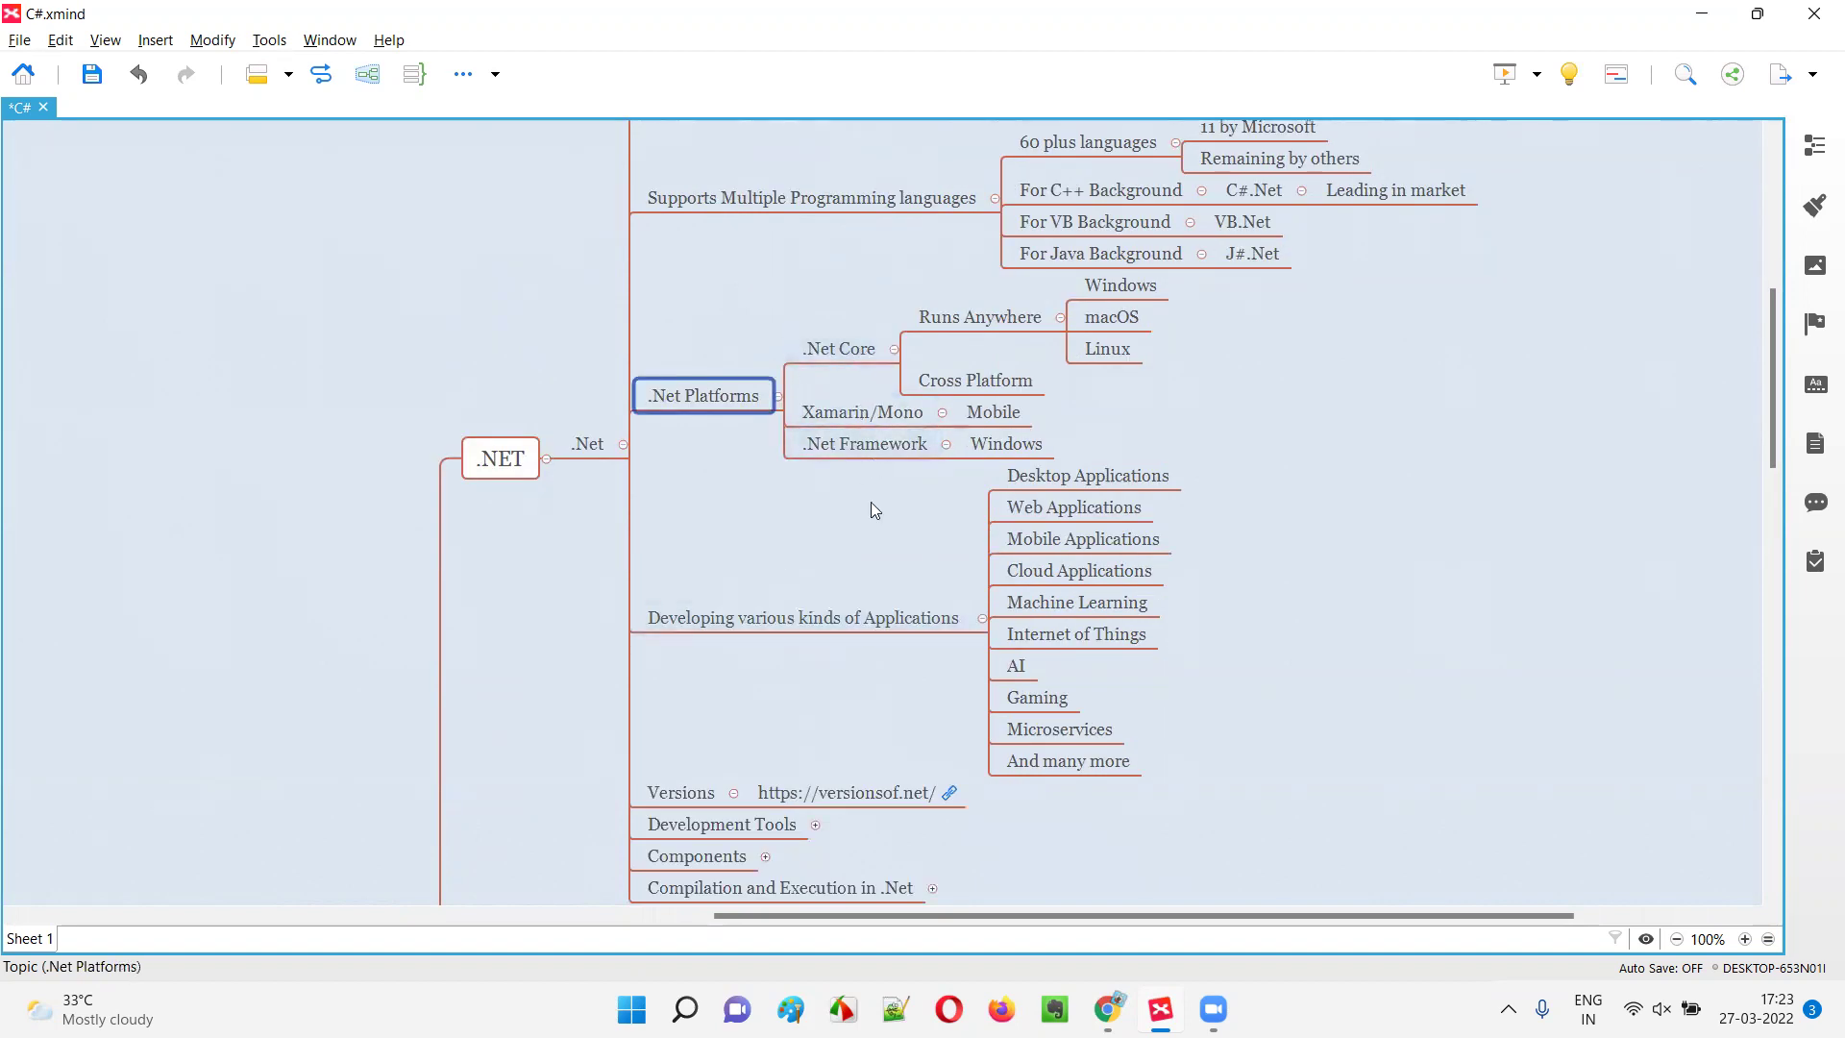
pyautogui.scroll(-2, 870, 510)
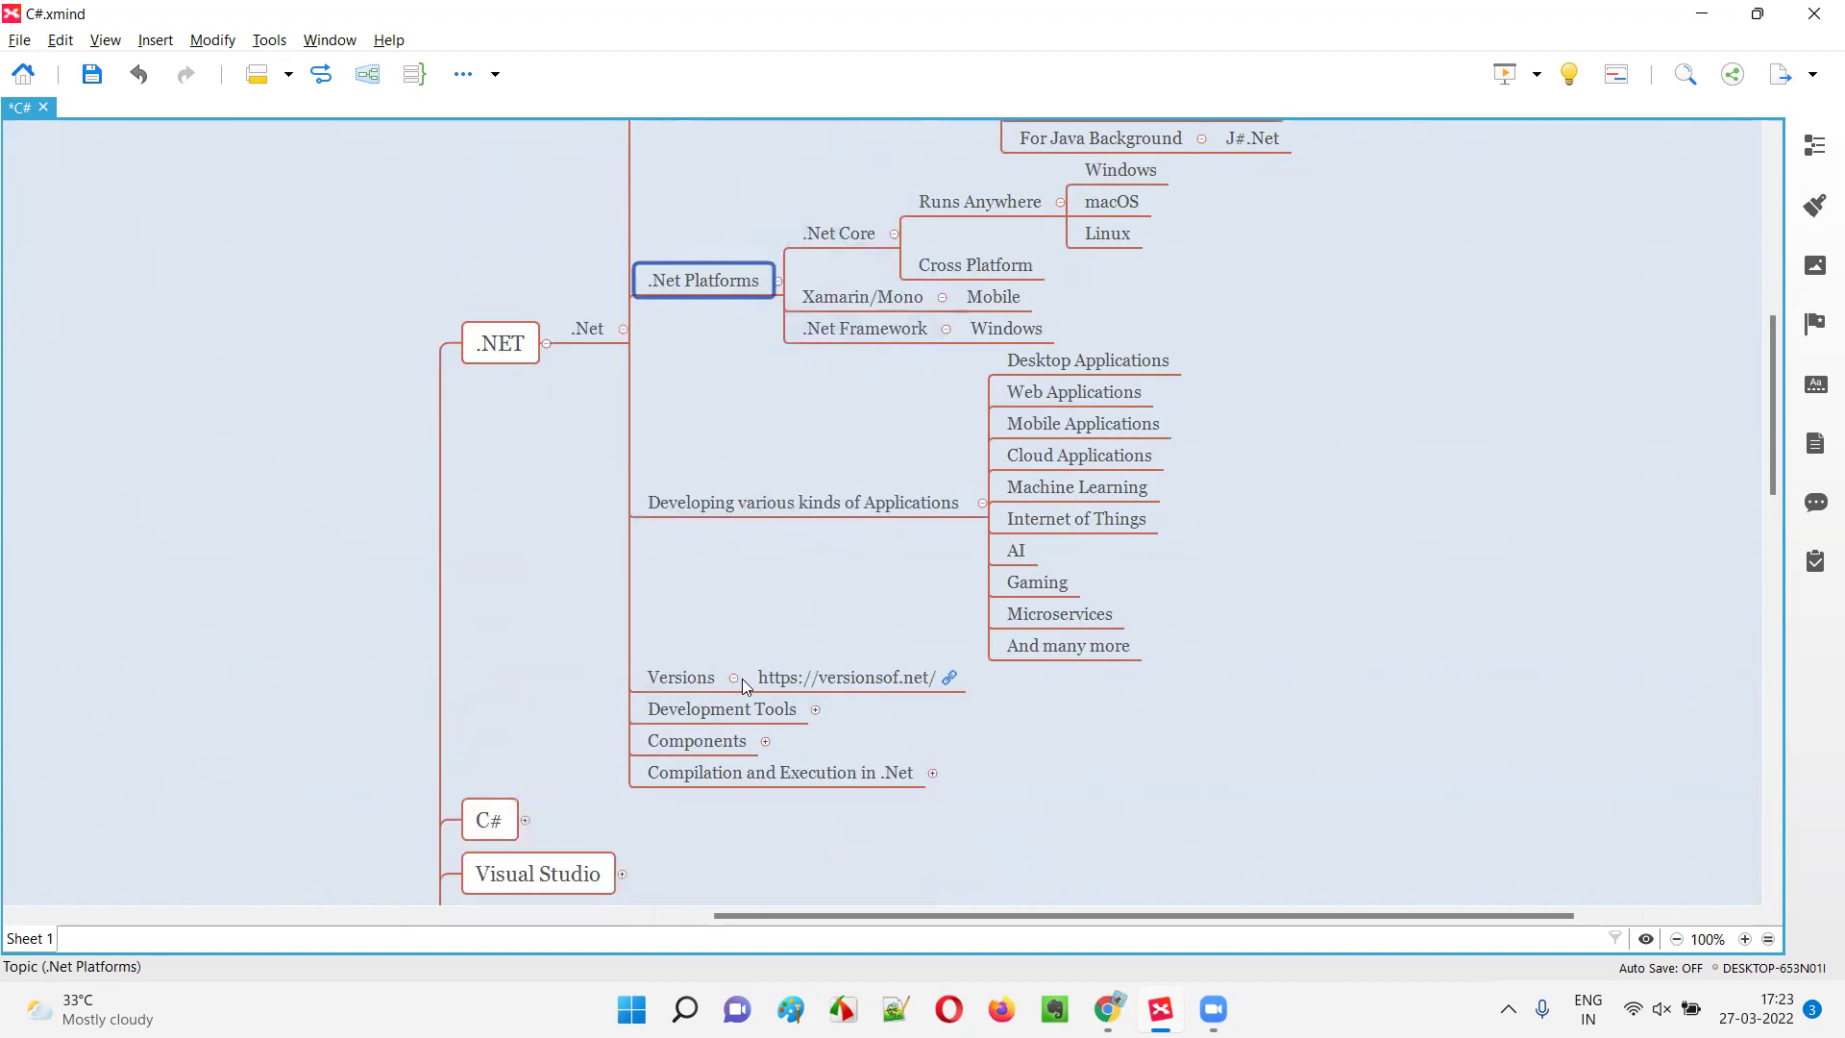
# Select the whole versionsof.net link text in the Versions topic so it can be copied.
pyautogui.click(866, 672)
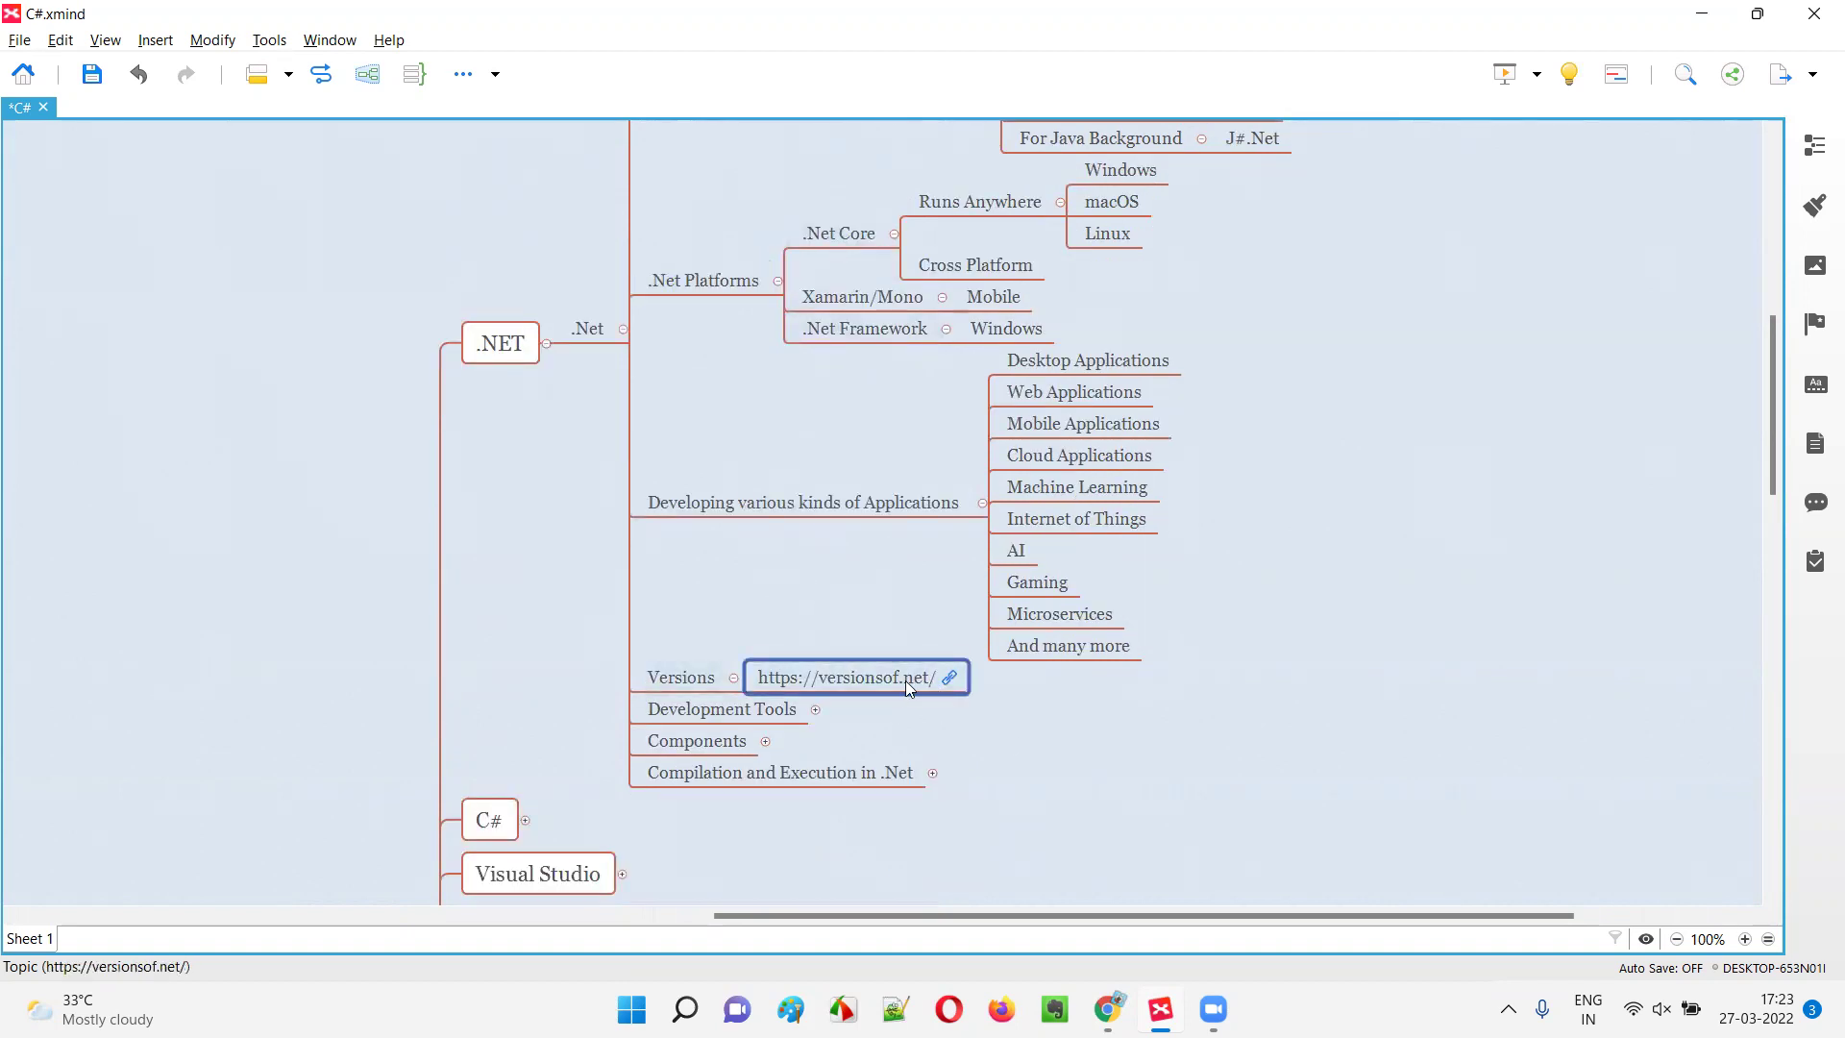
pyautogui.click(905, 681)
pyautogui.hotkey('ctrl', 'a')
pyautogui.hotkey('ctrl', 'c')
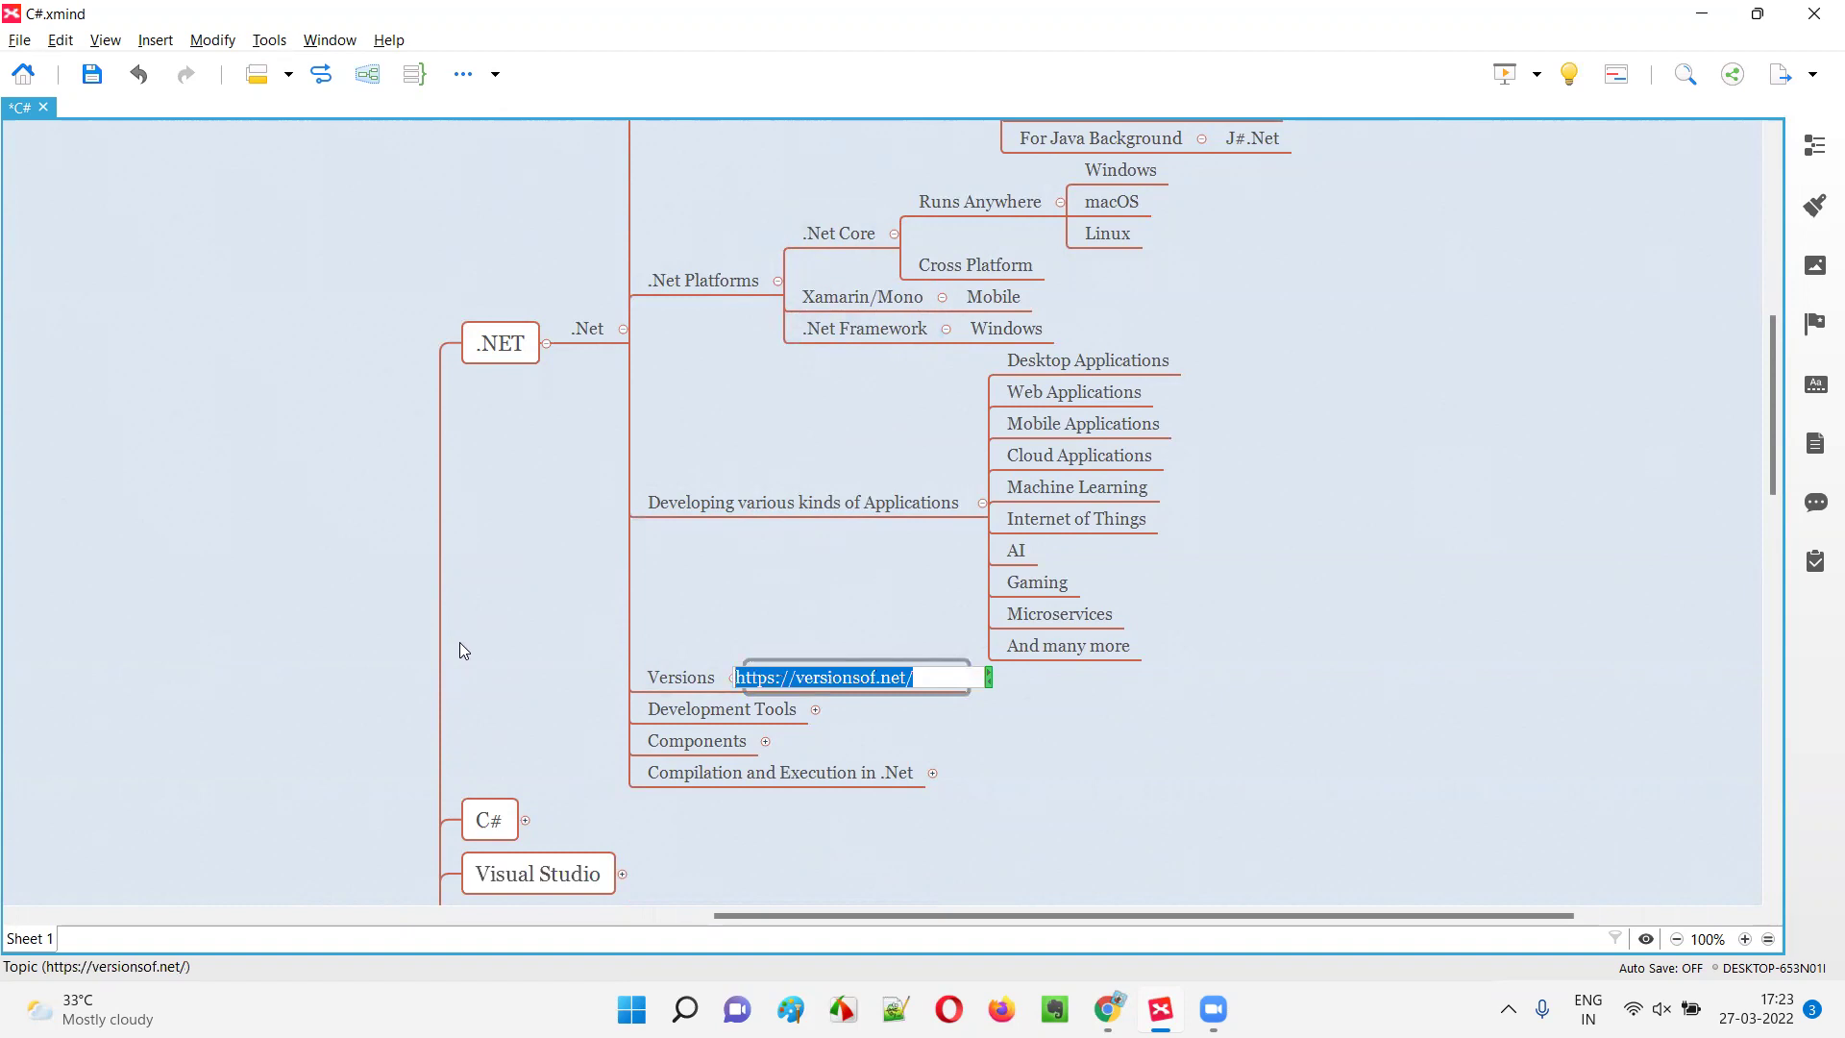
pyautogui.click(803, 811)
# Back in Chrome, load the pasted versionsof.net address in a new tab.
pyautogui.hotkey('alt', 'Tab')
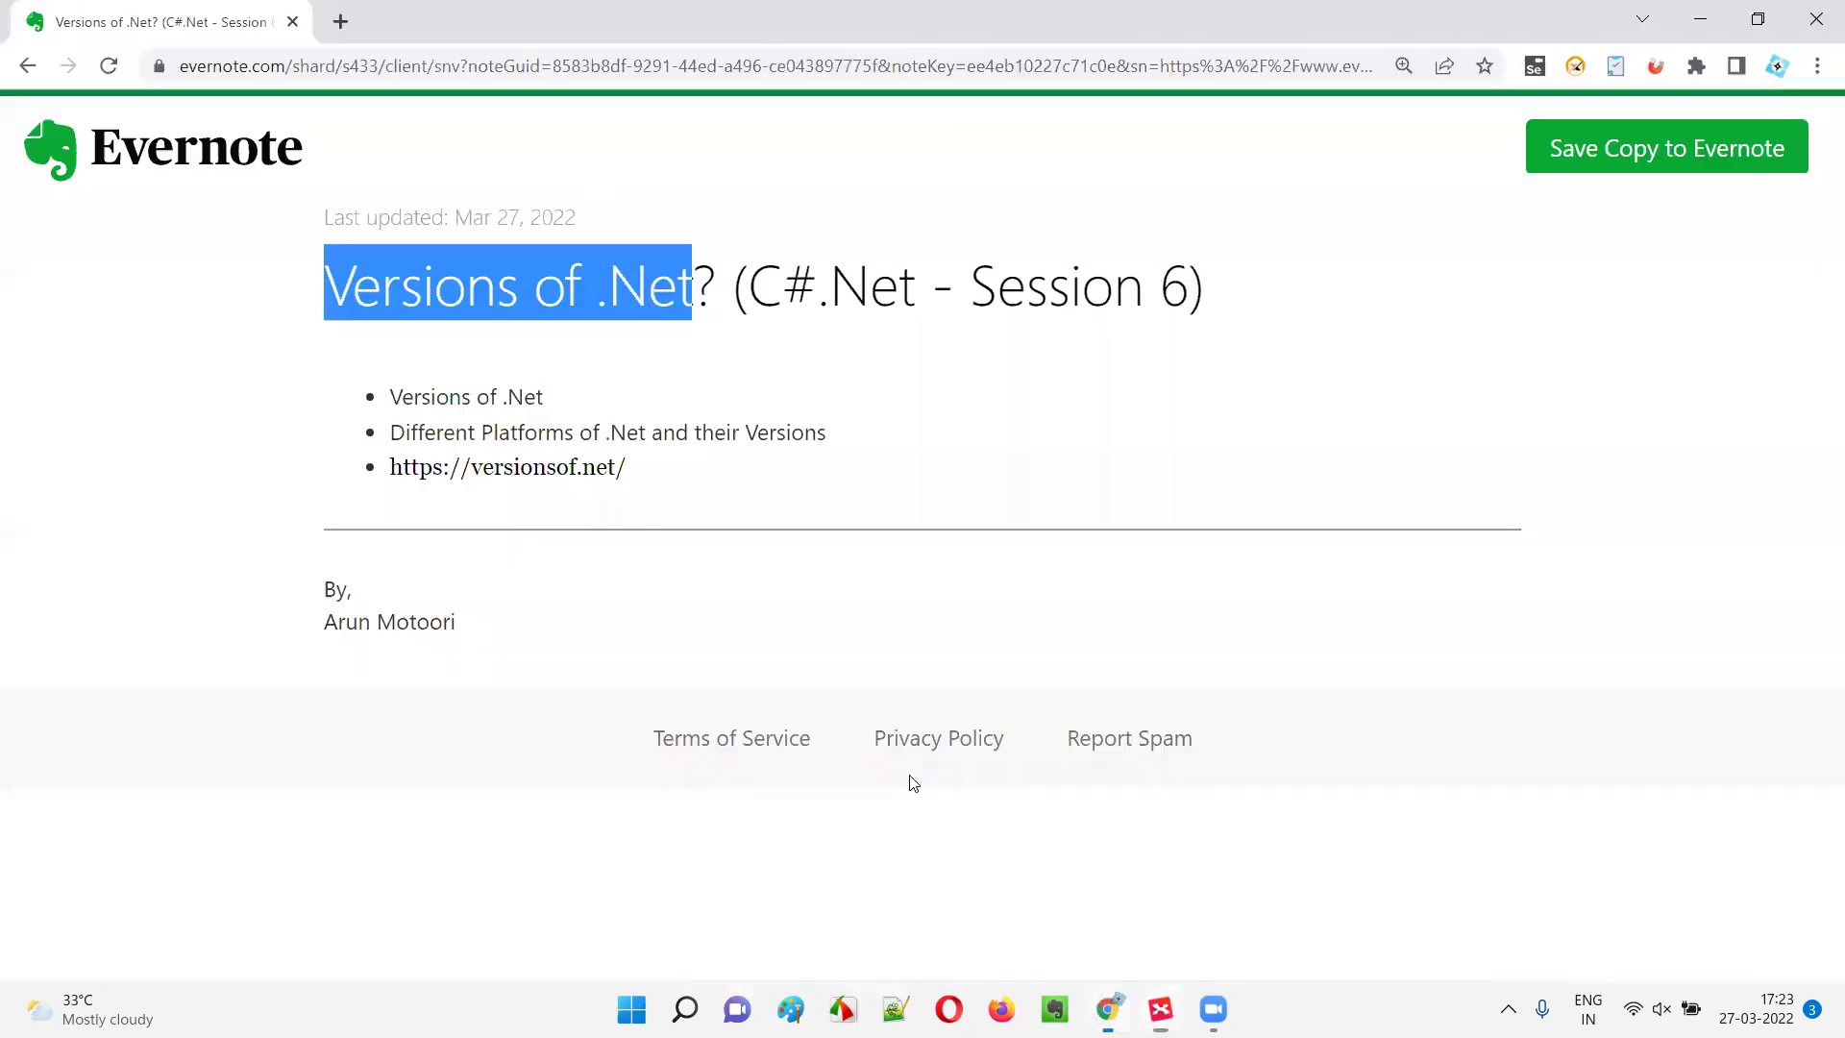
pyautogui.click(340, 20)
pyautogui.hotkey('ctrl', 'v')
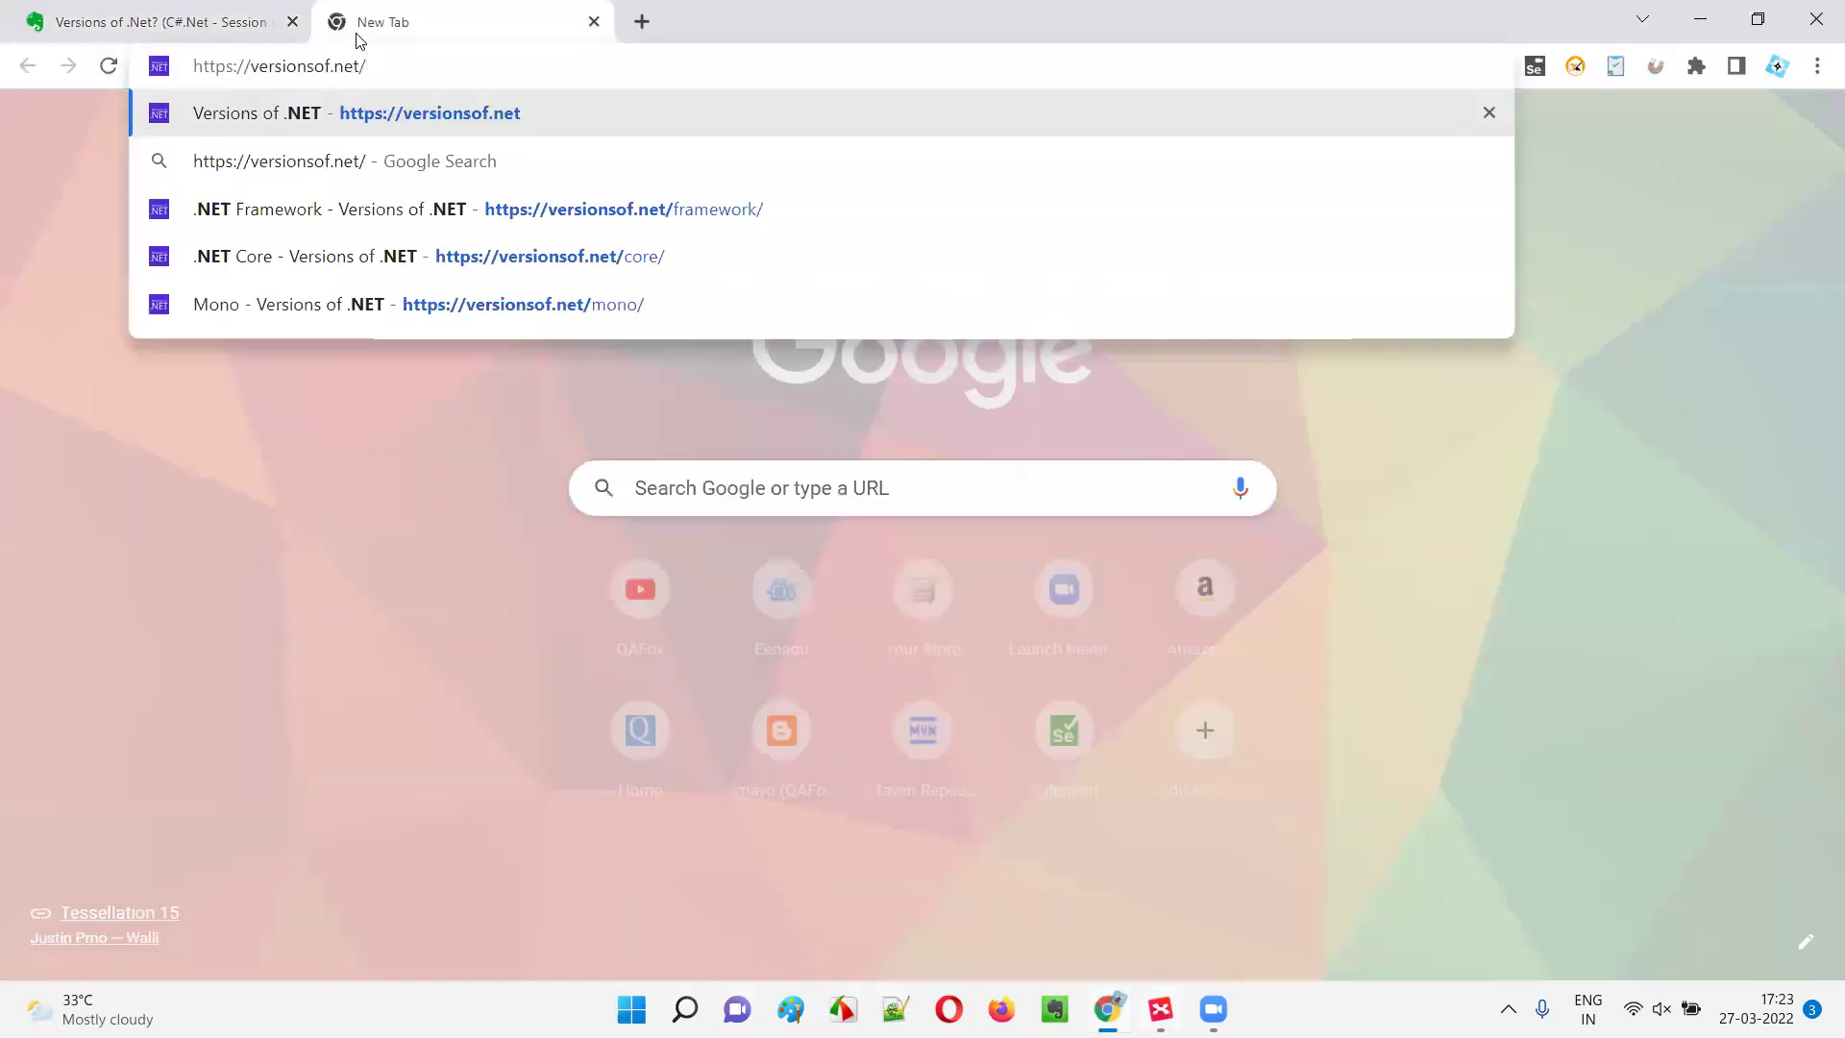
pyautogui.press('Return')
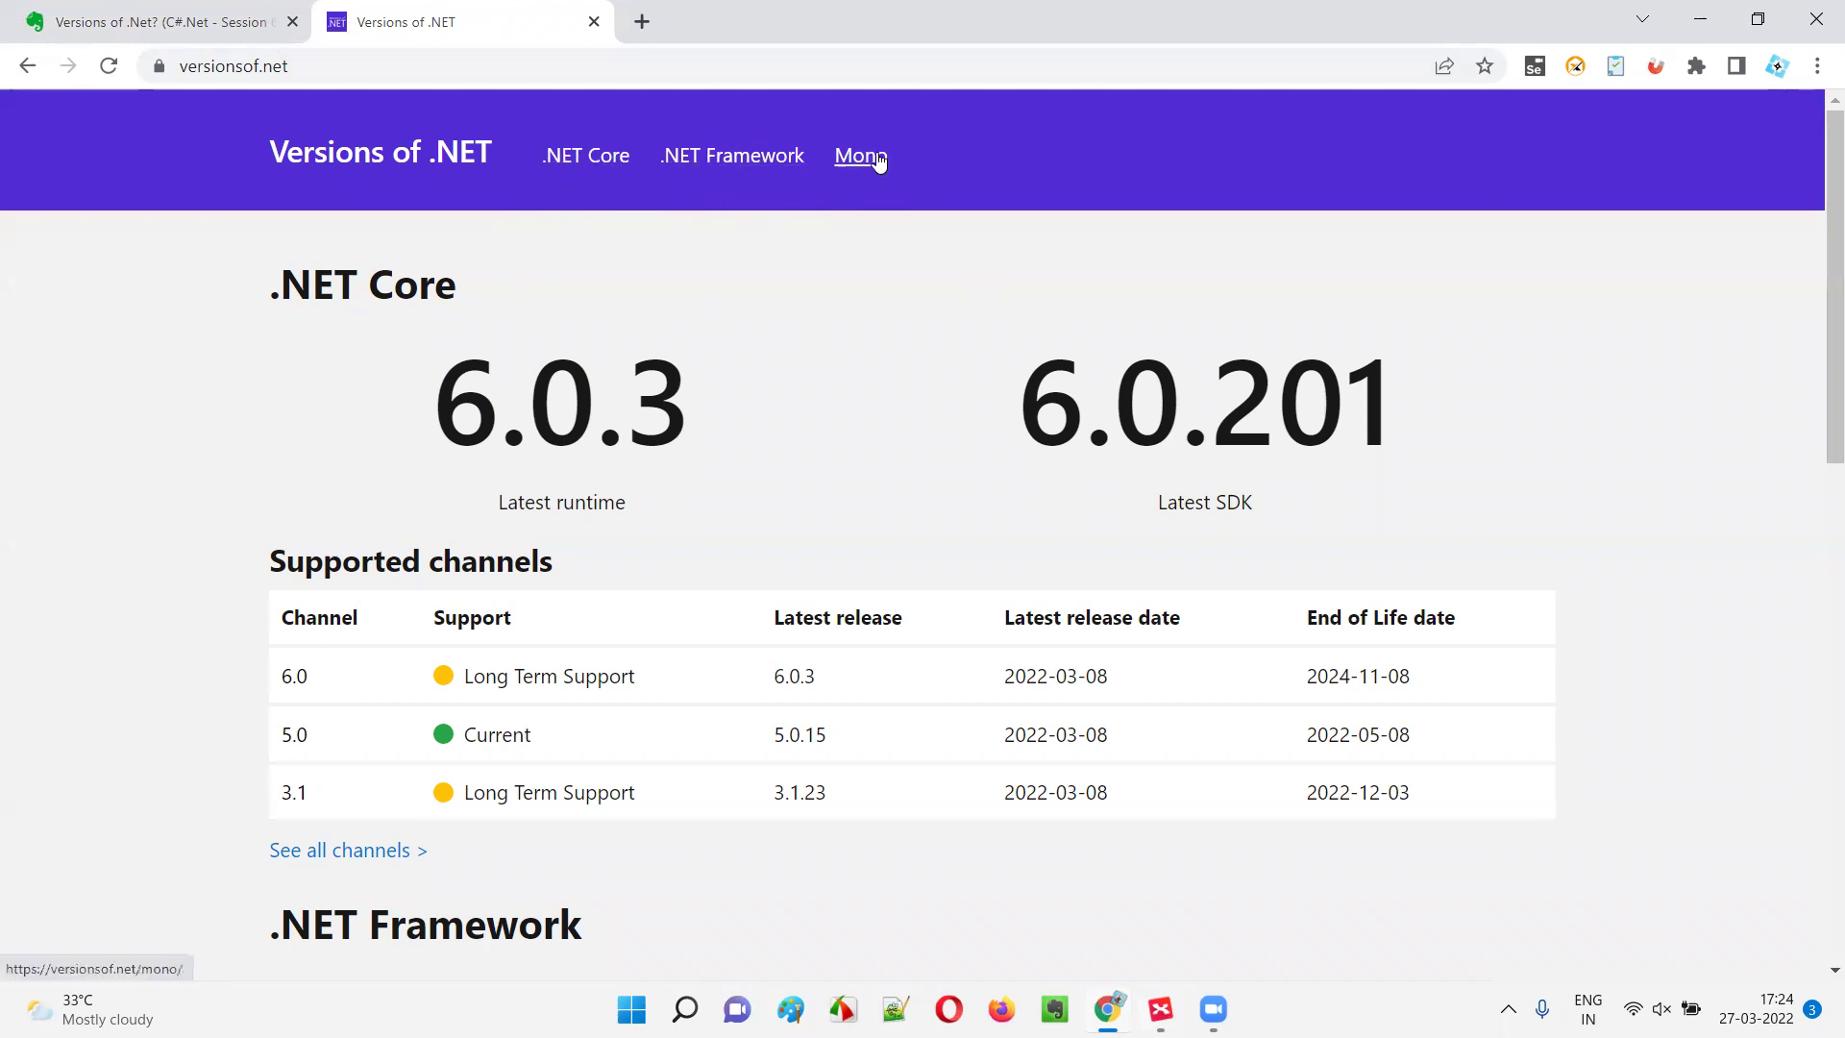
# Review the .NET Core, .NET Framework 4.8 and Mono 6.12.0.122 pages on versionsof.net, twice through.
pyautogui.click(585, 161)
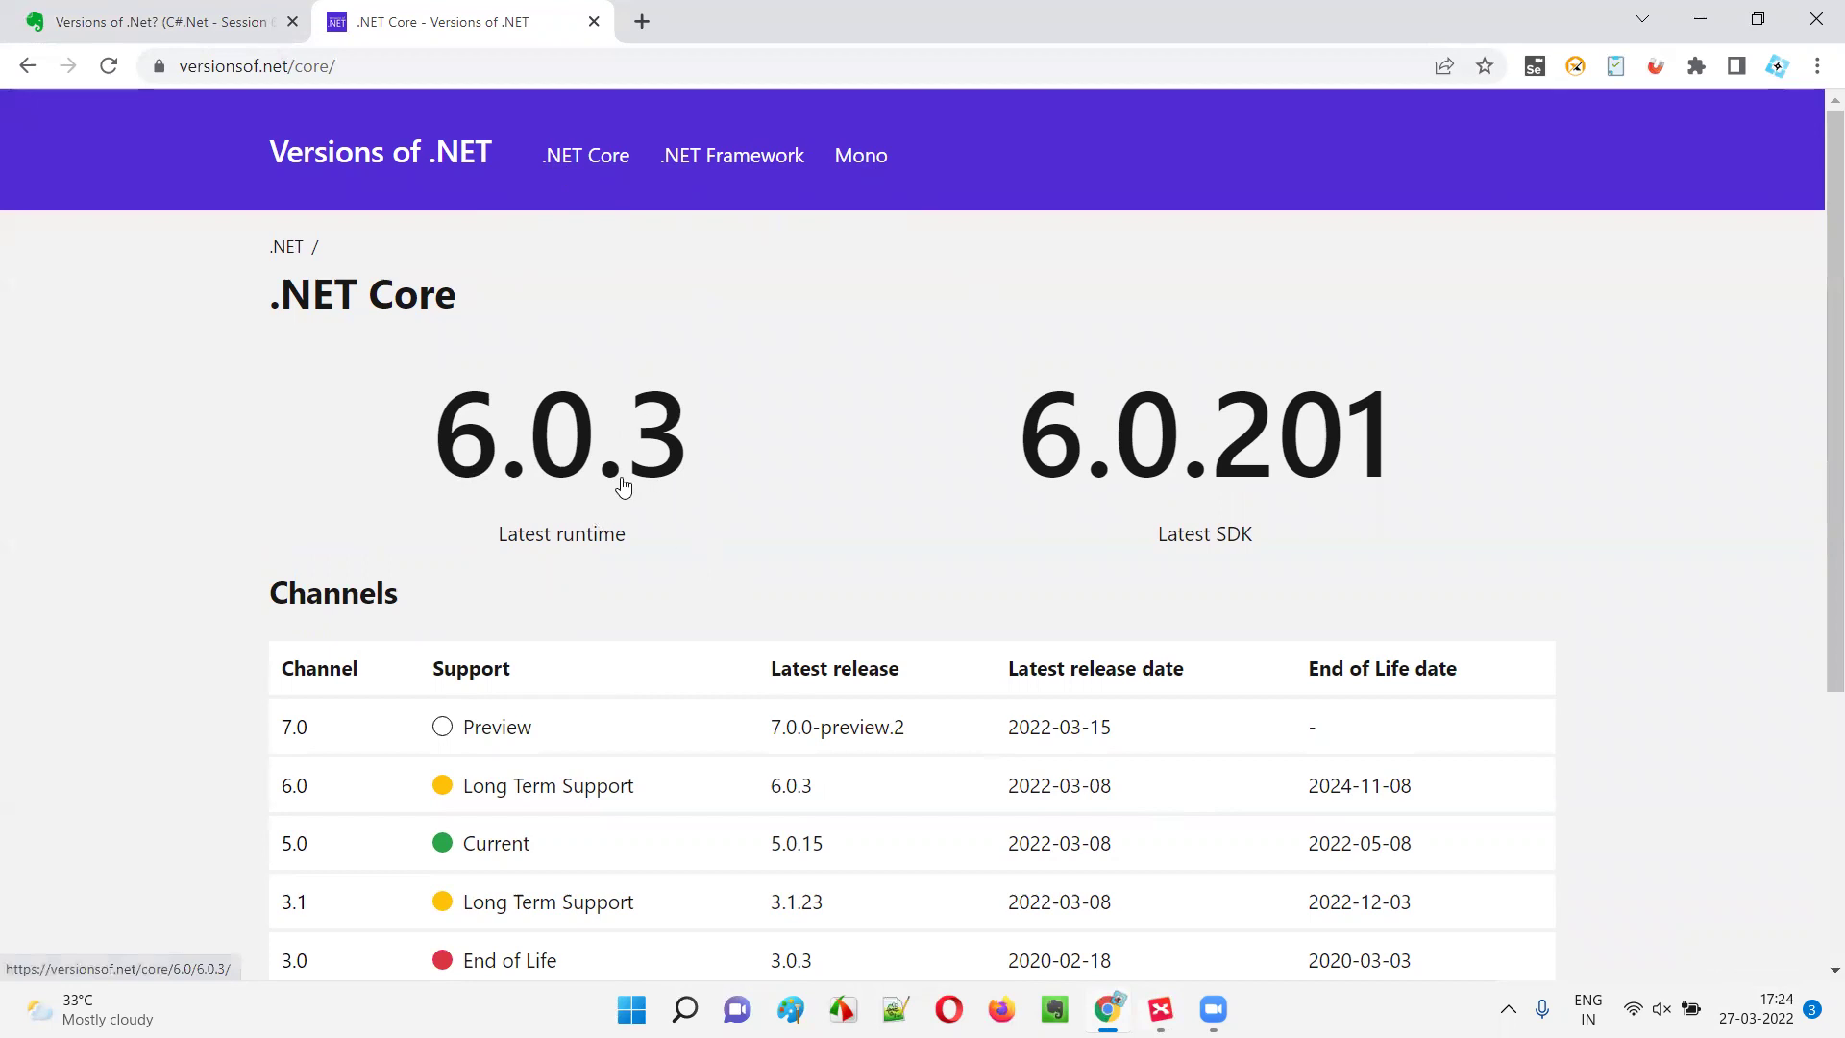
pyautogui.click(726, 156)
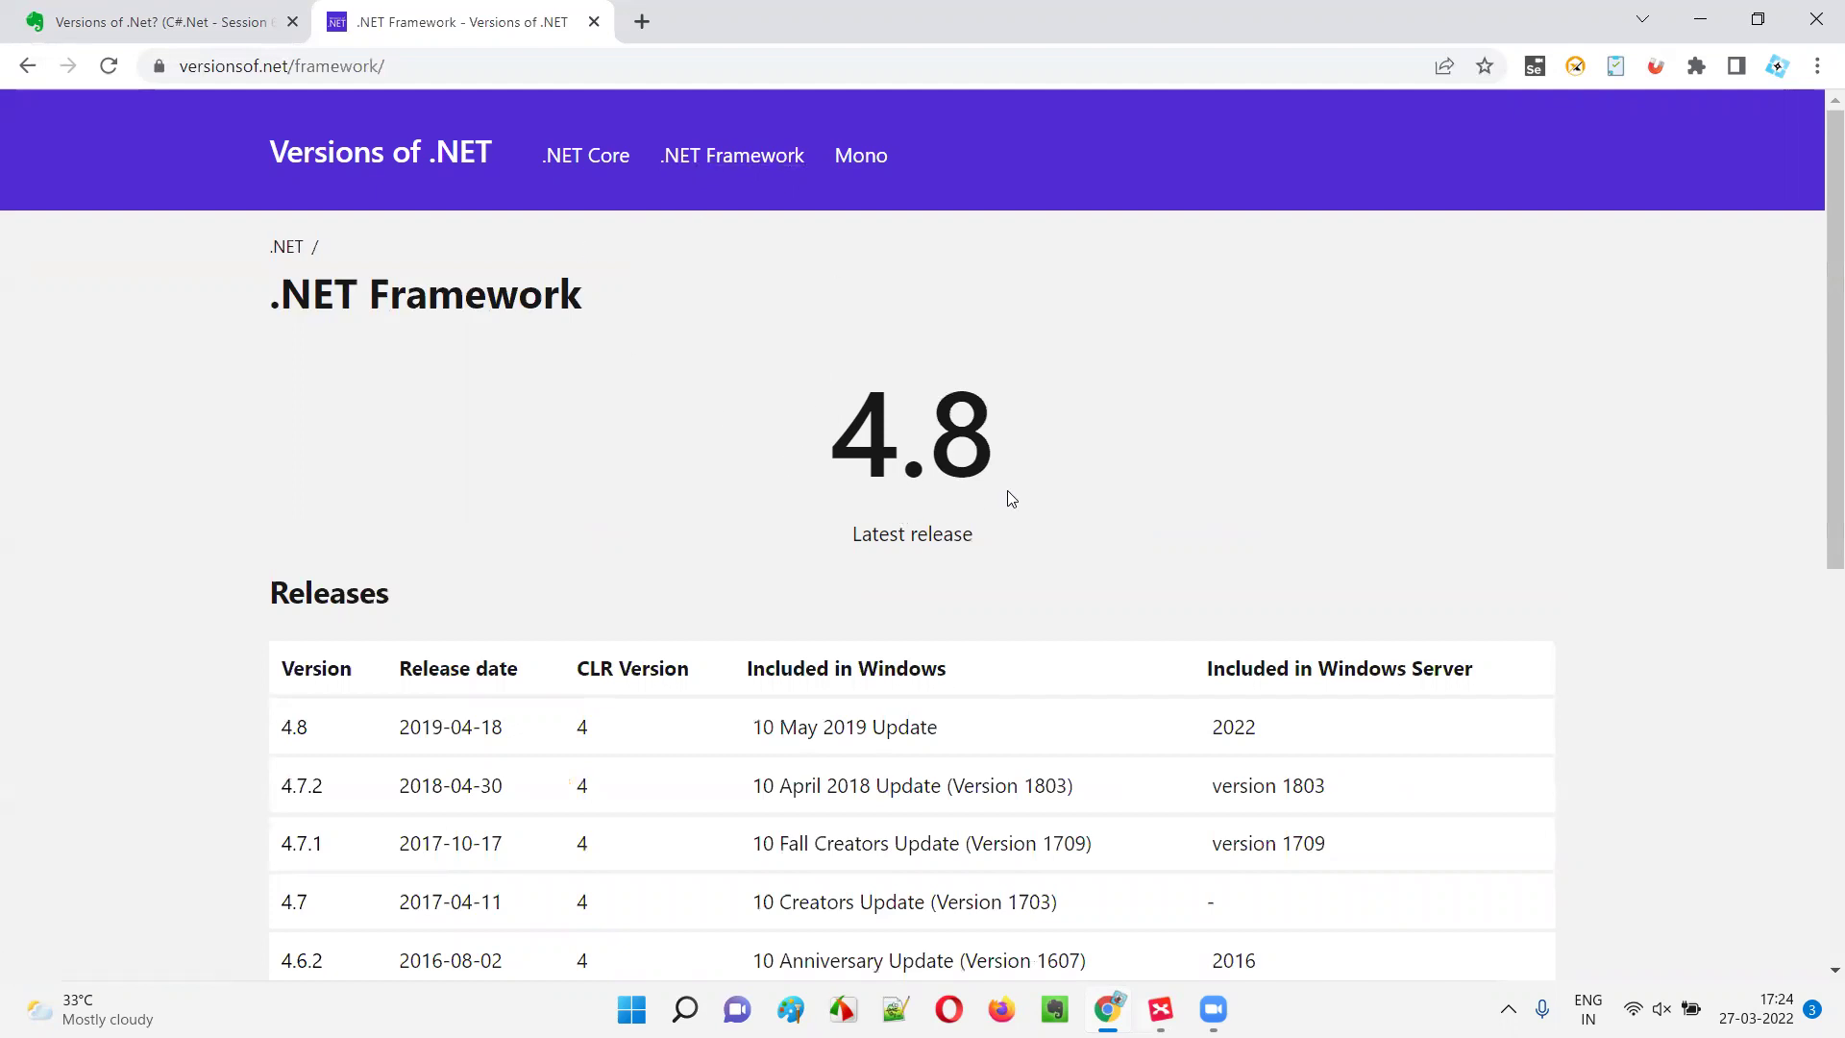
pyautogui.click(860, 160)
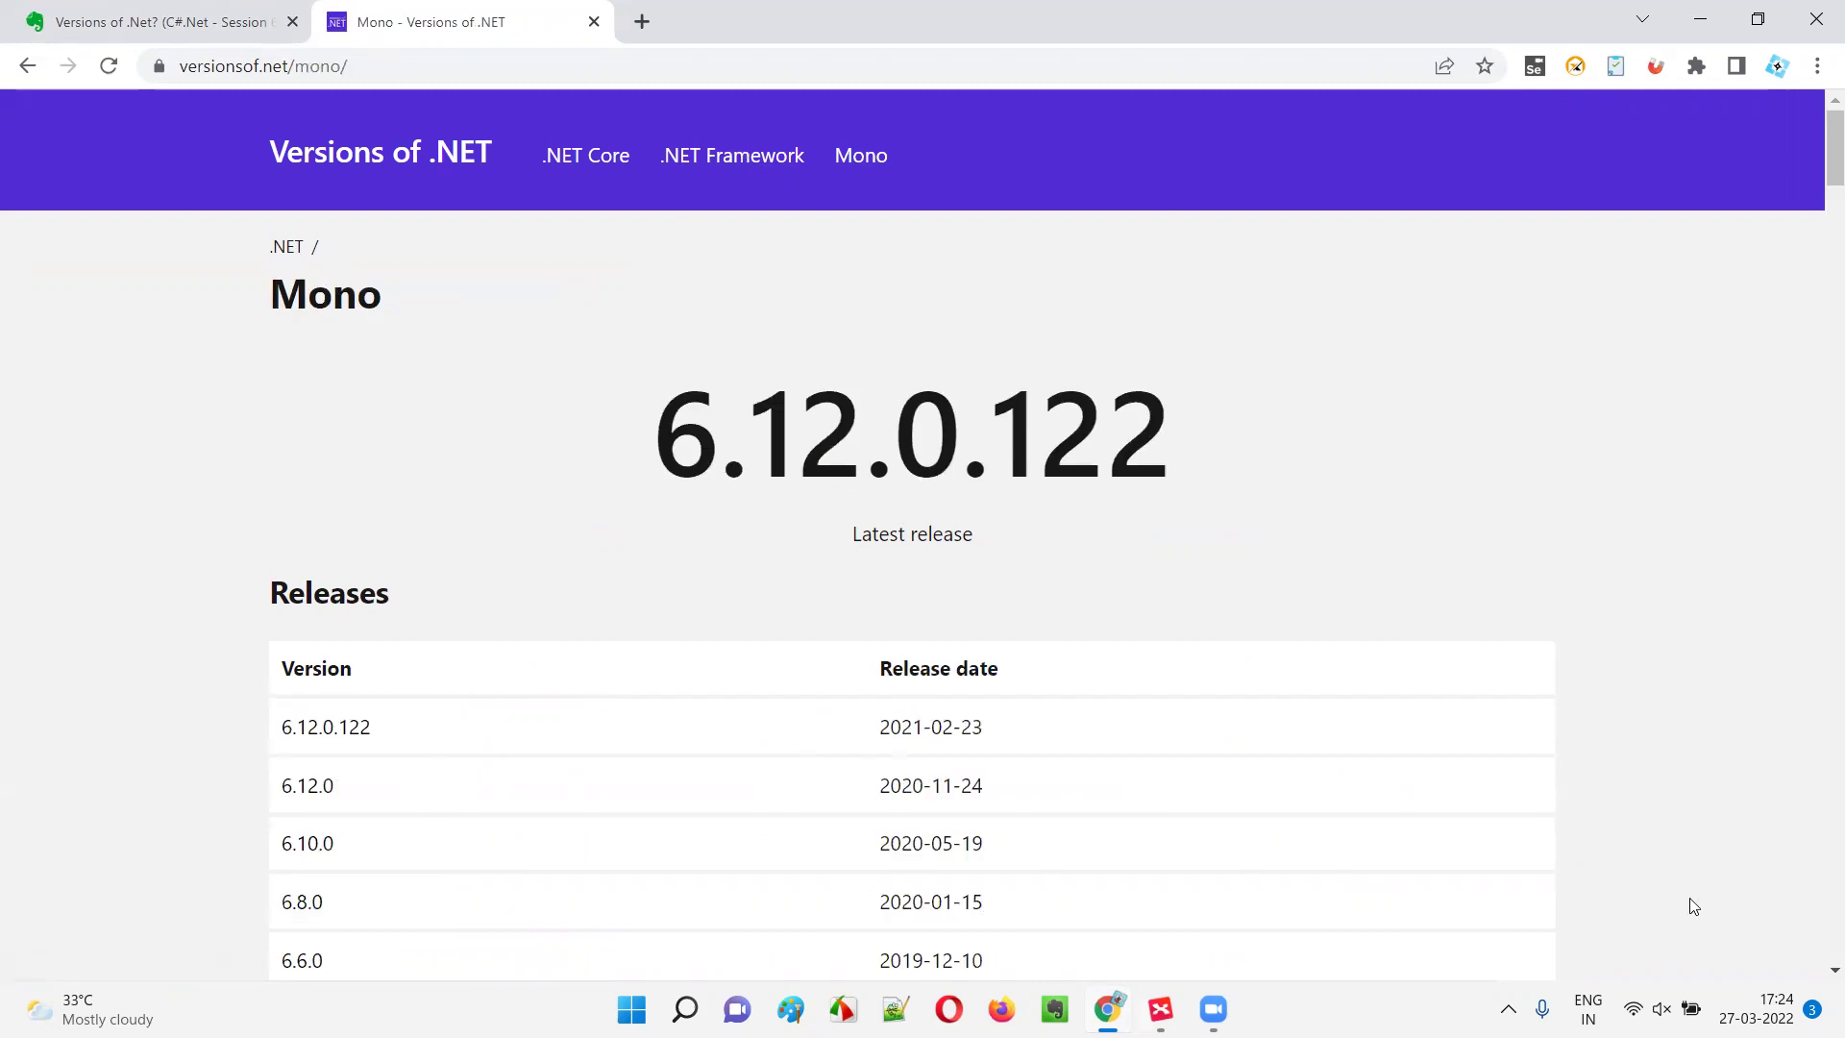
pyautogui.click(617, 156)
pyautogui.click(732, 159)
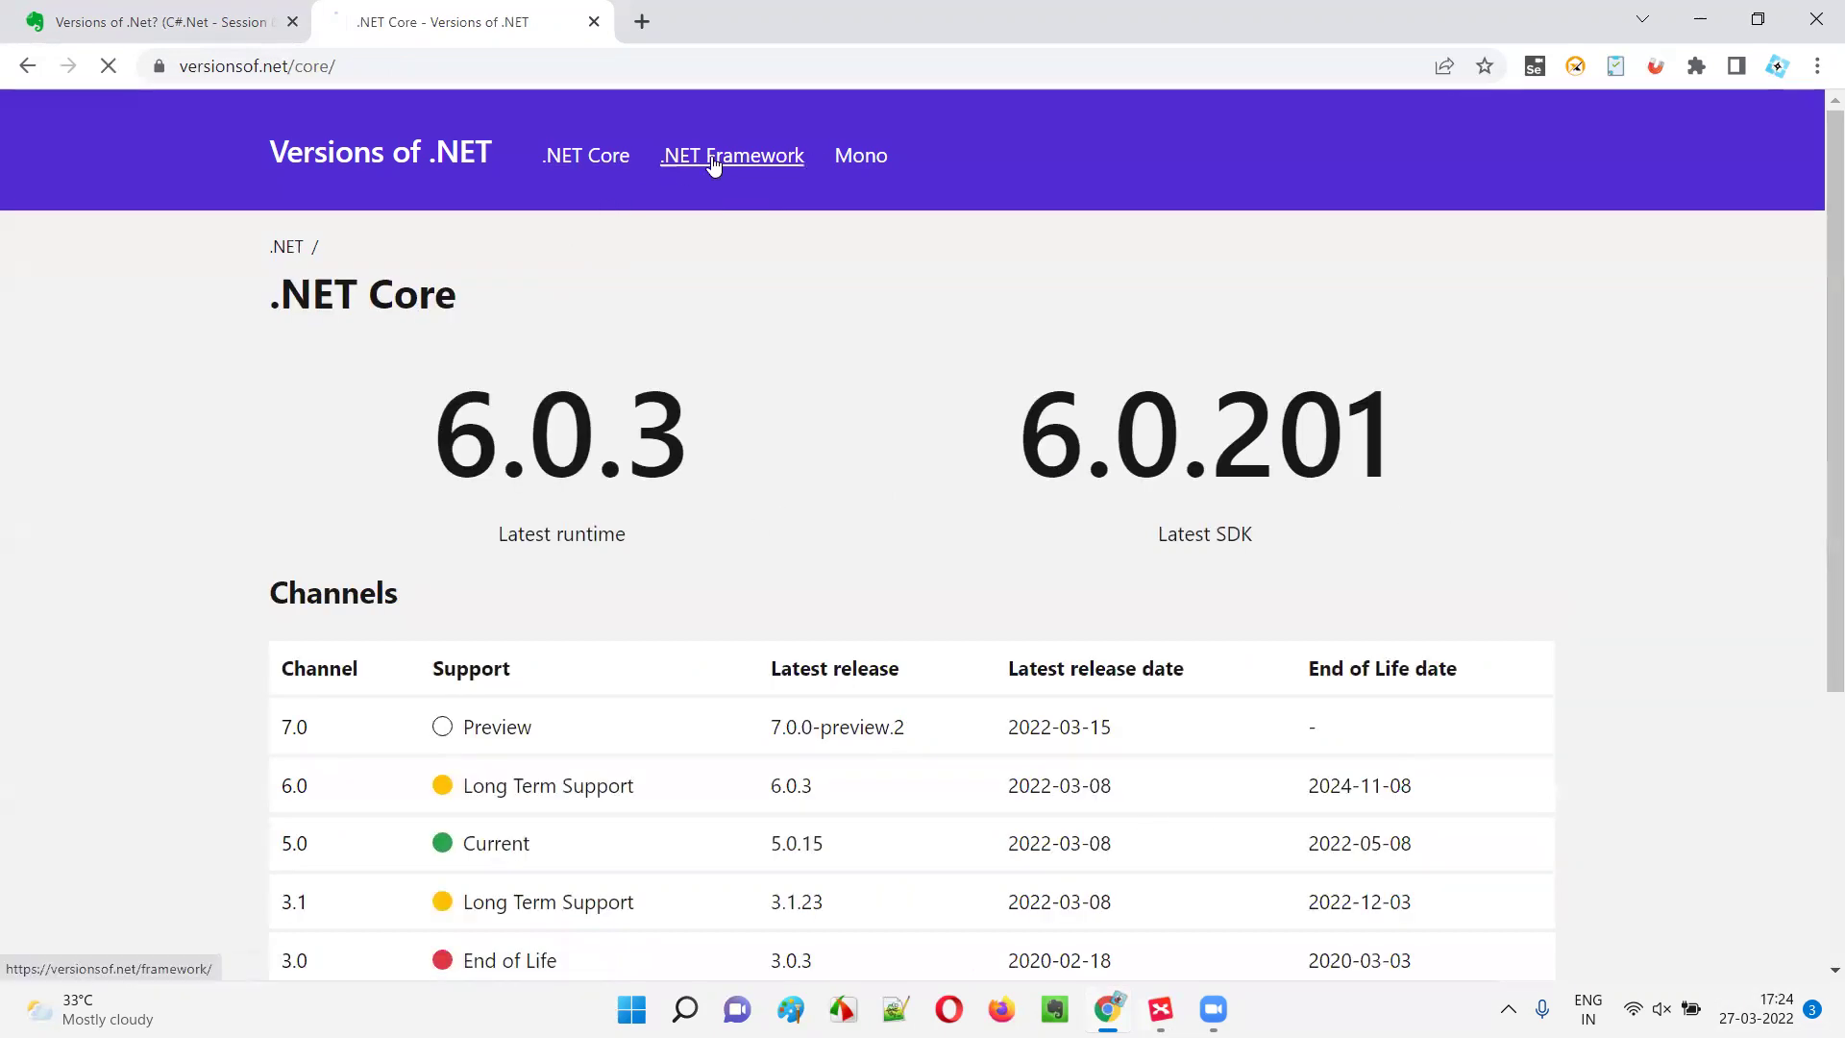
pyautogui.click(861, 159)
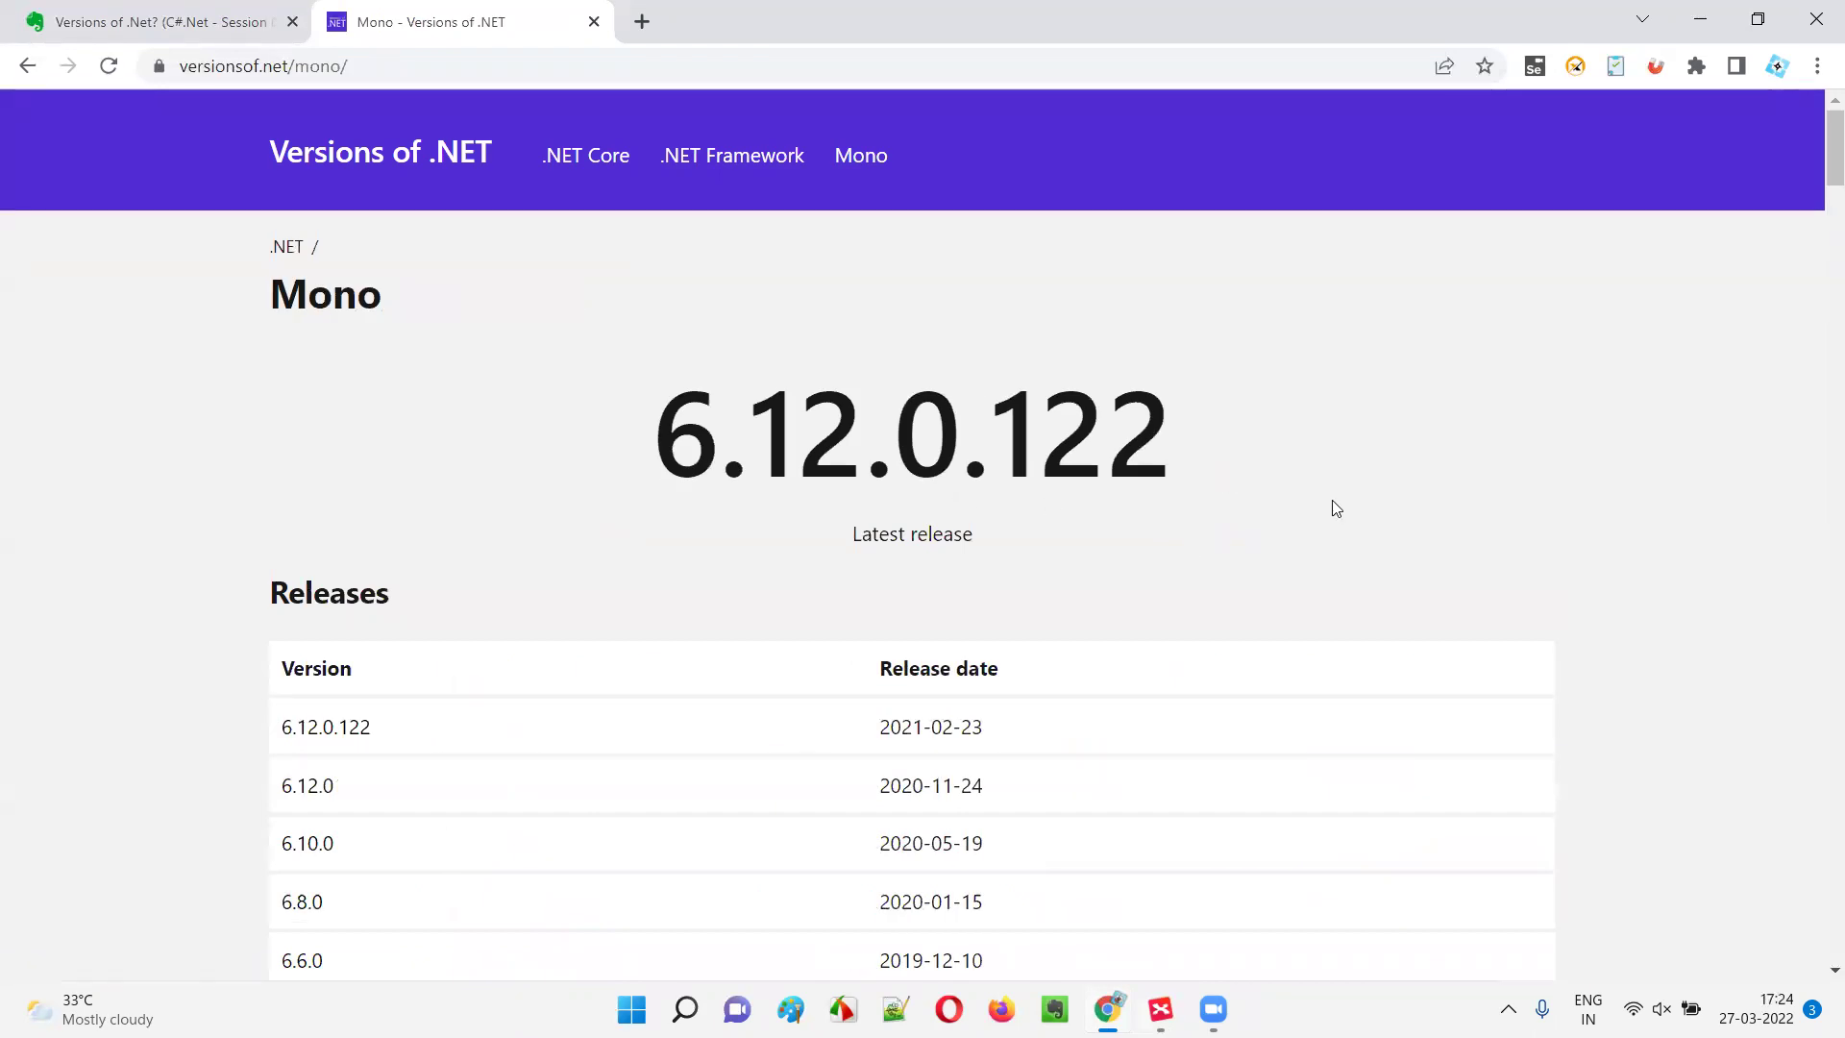
# Point out the Versions topic in the XMind map, then return to the Evernote session note in Chrome.
pyautogui.click(1160, 1009)
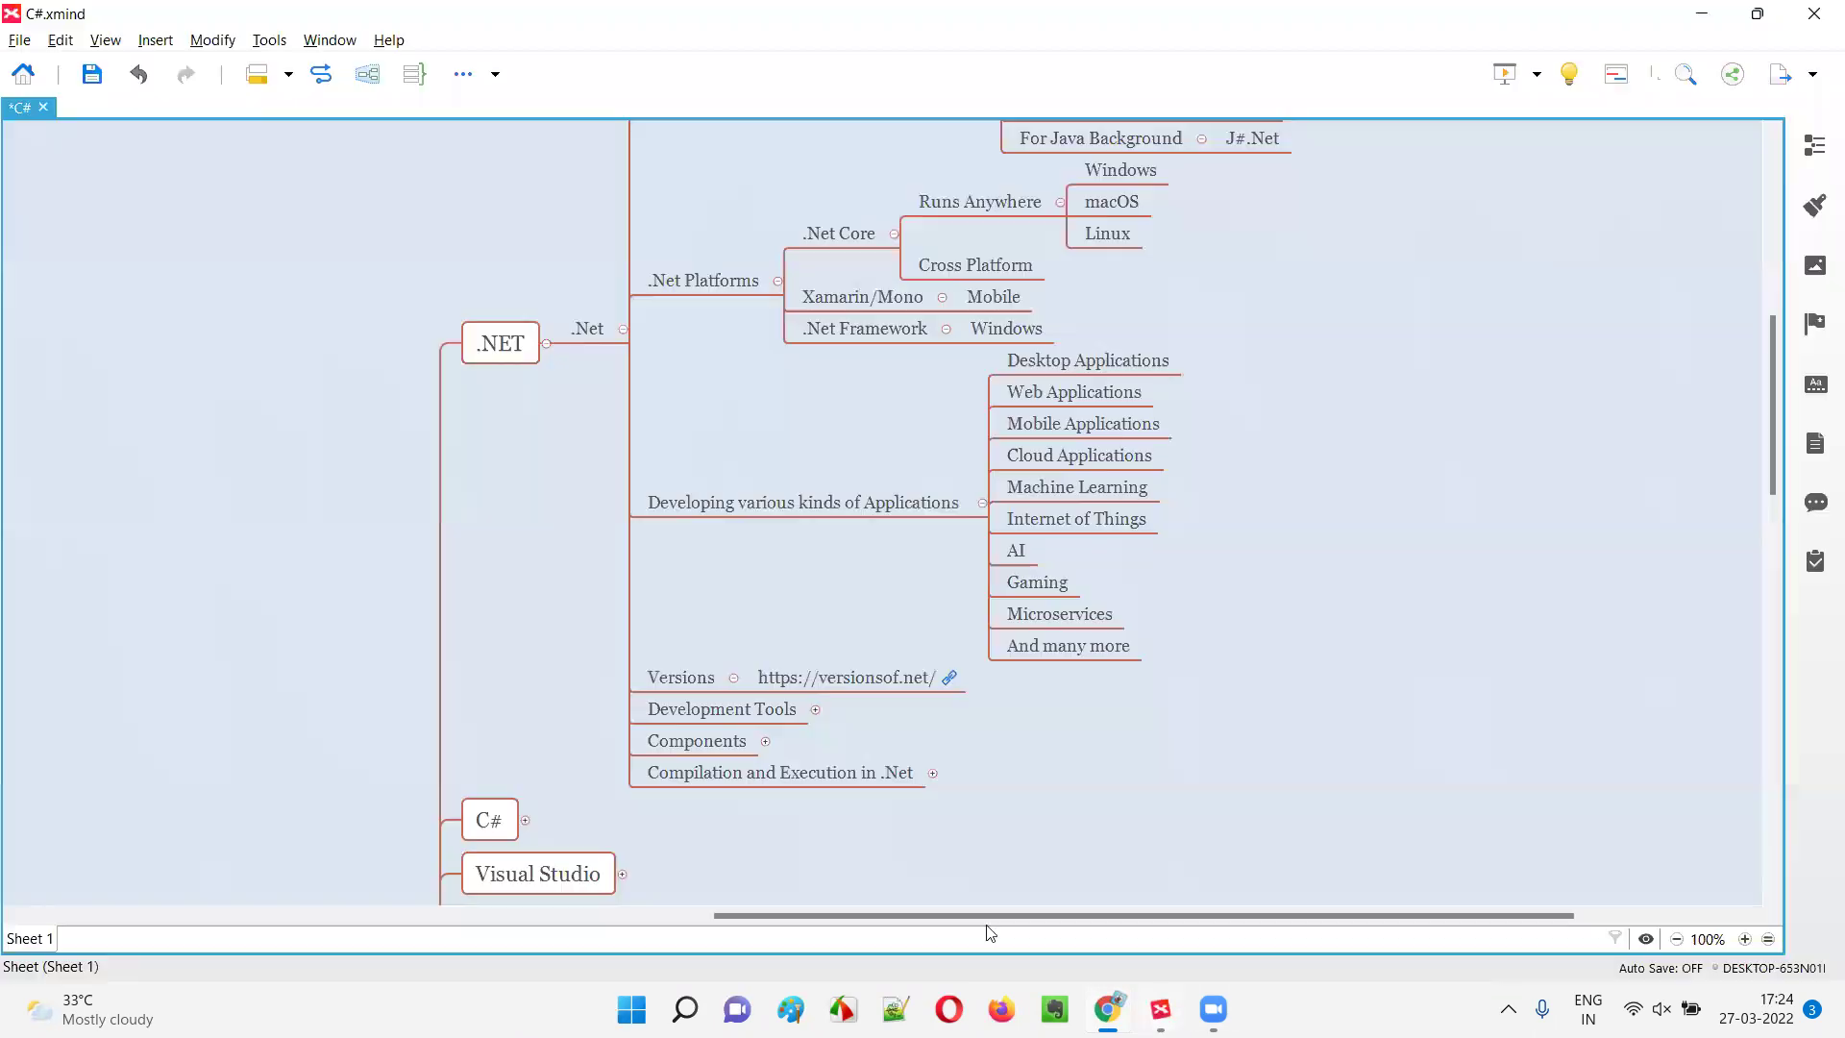
pyautogui.click(696, 680)
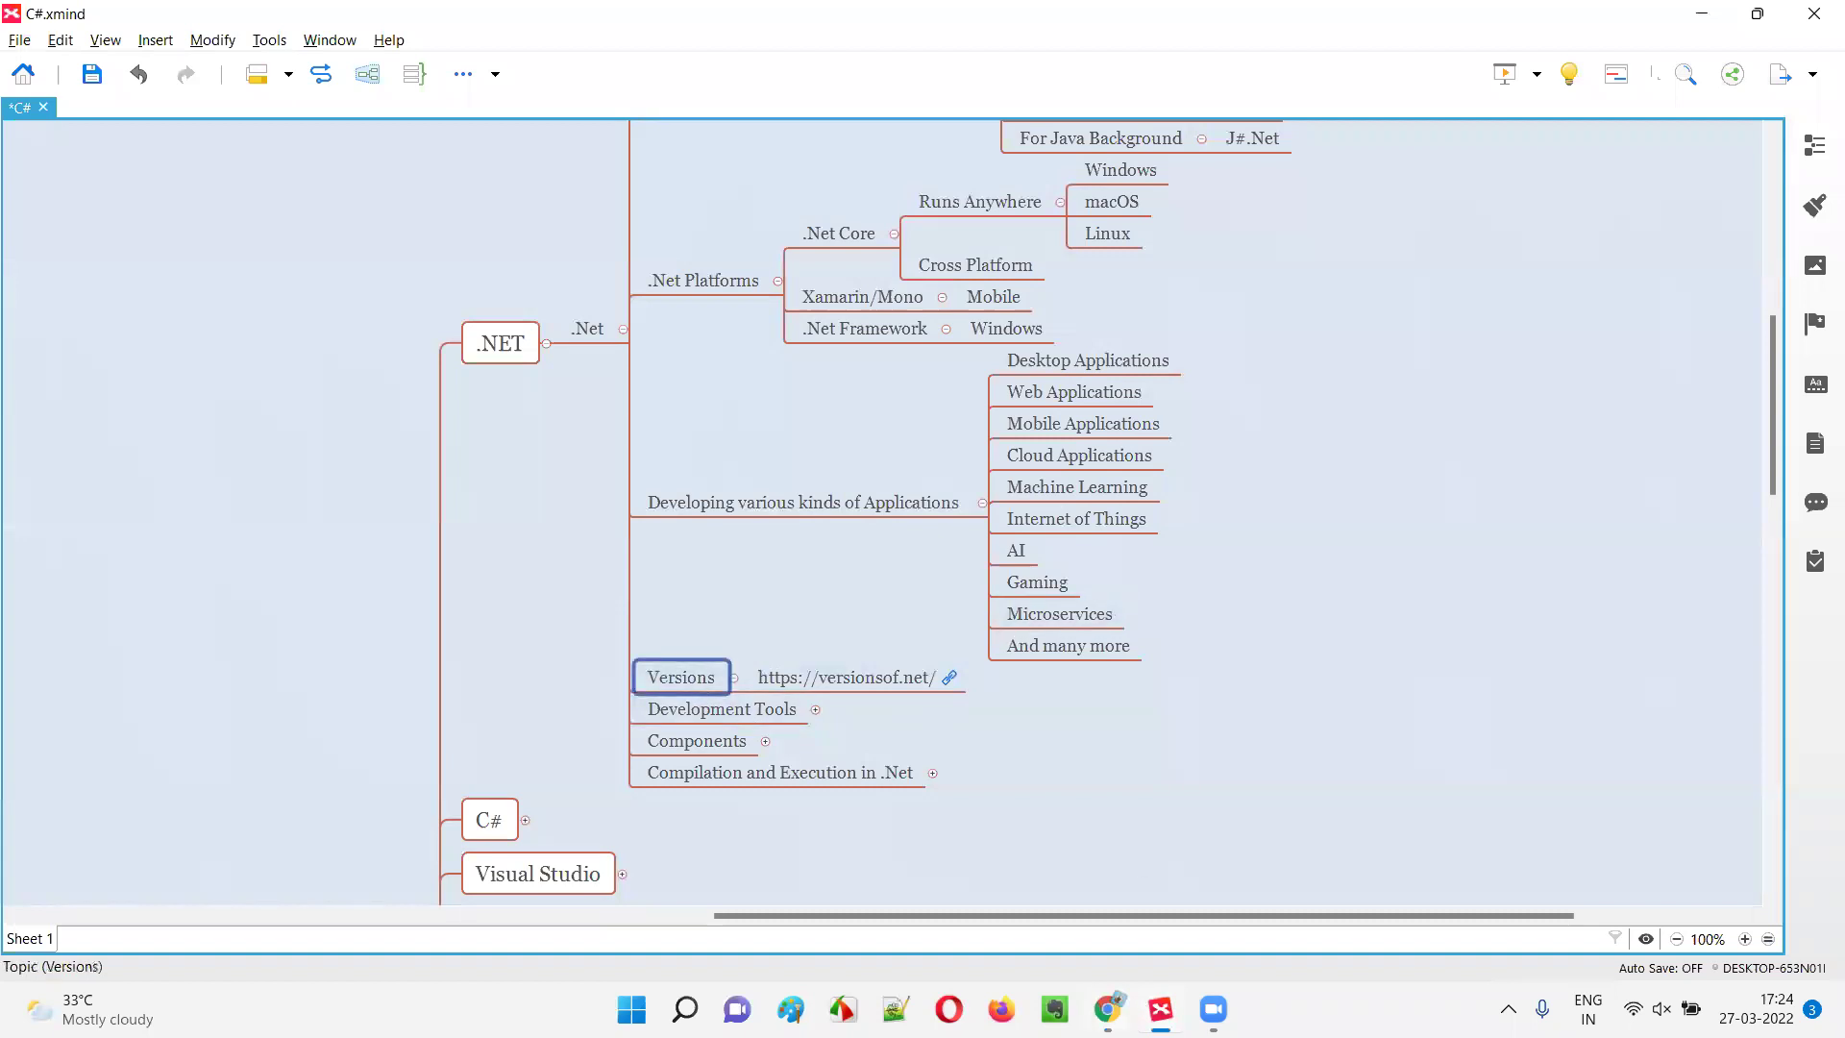
pyautogui.click(1107, 1010)
pyautogui.click(158, 22)
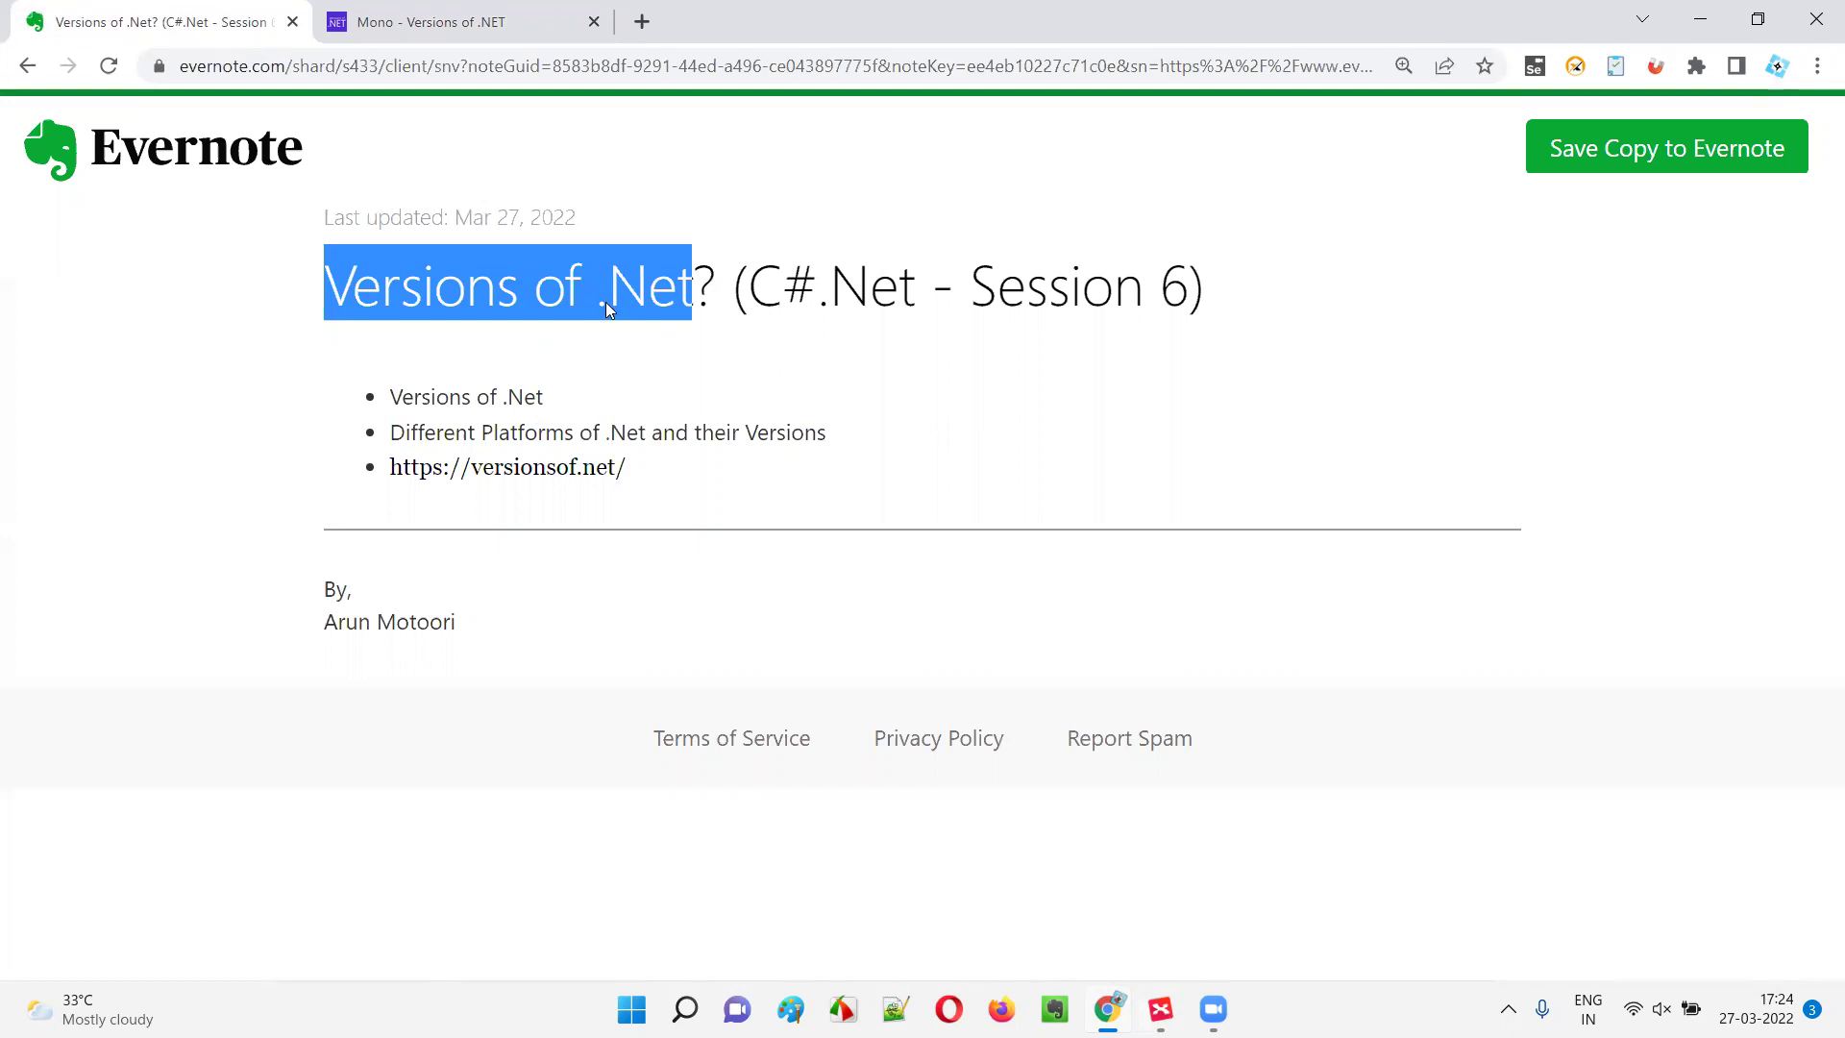
# Glance at the Mono page, return to the Evernote note and clear the title highlight.
pyautogui.click(523, 24)
pyautogui.click(201, 26)
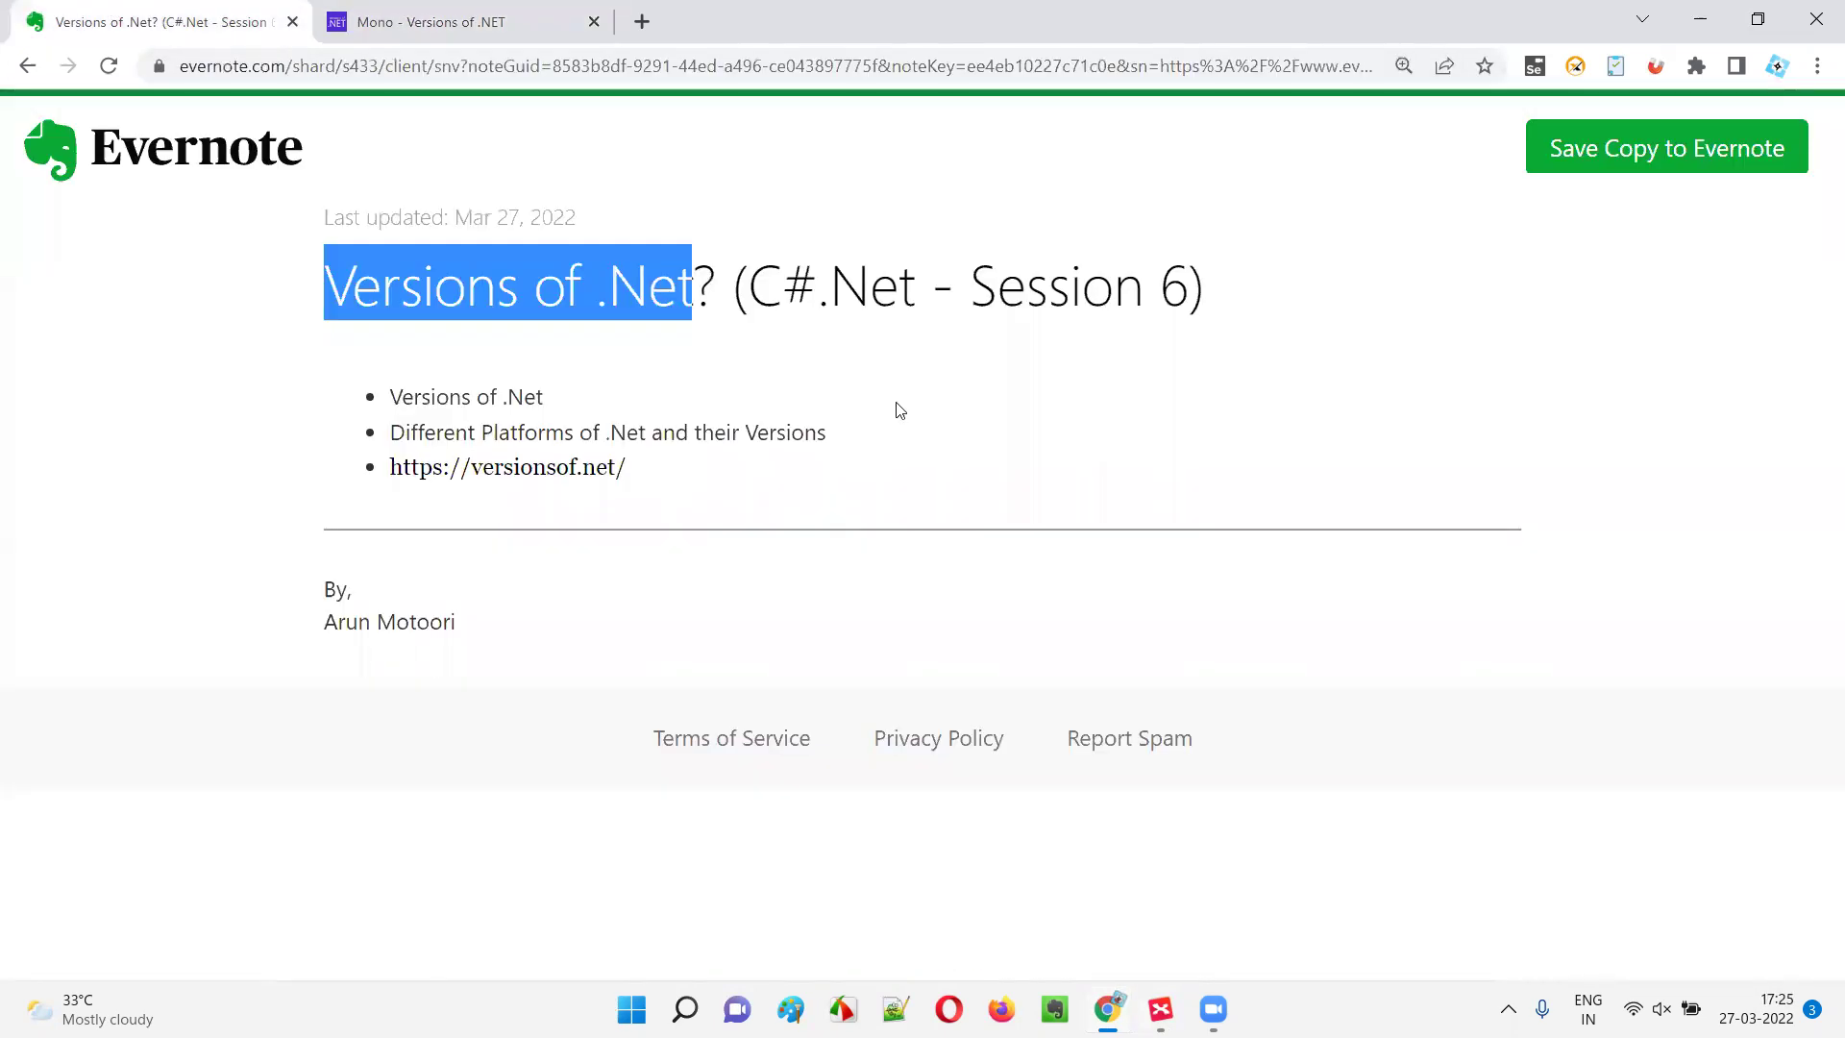
pyautogui.click(939, 227)
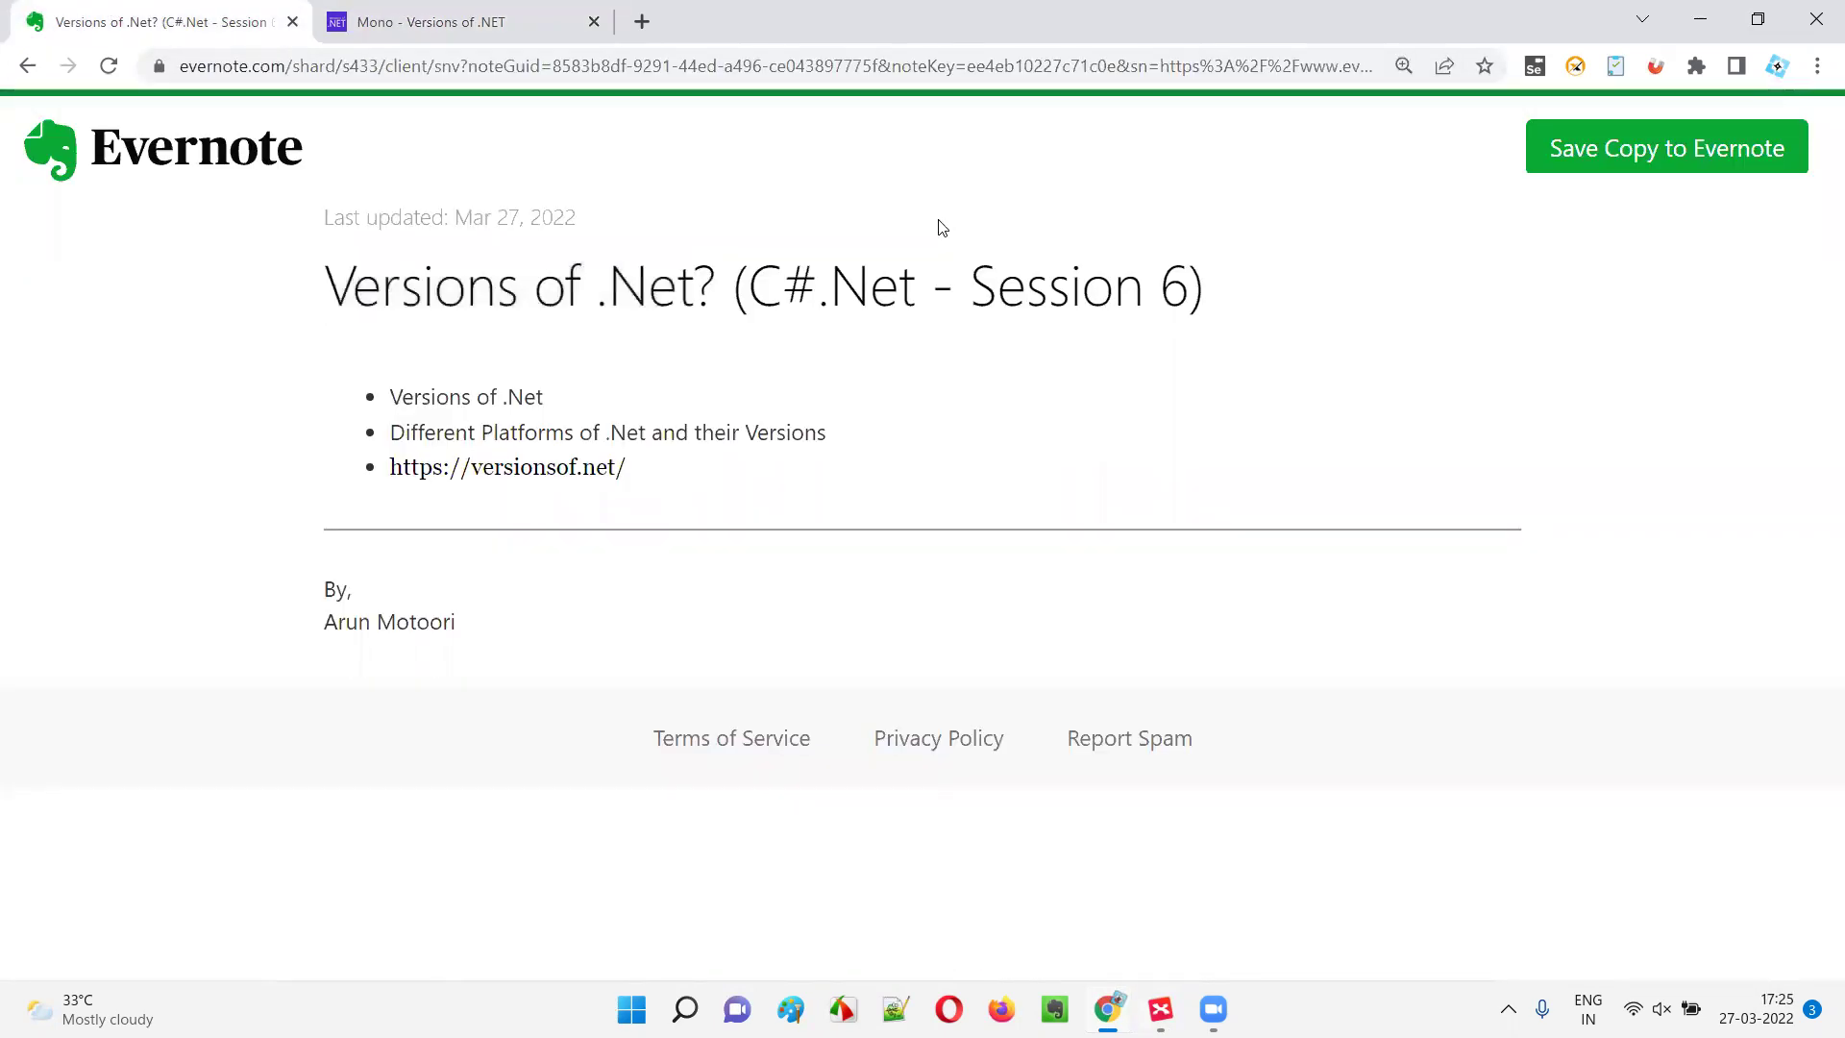